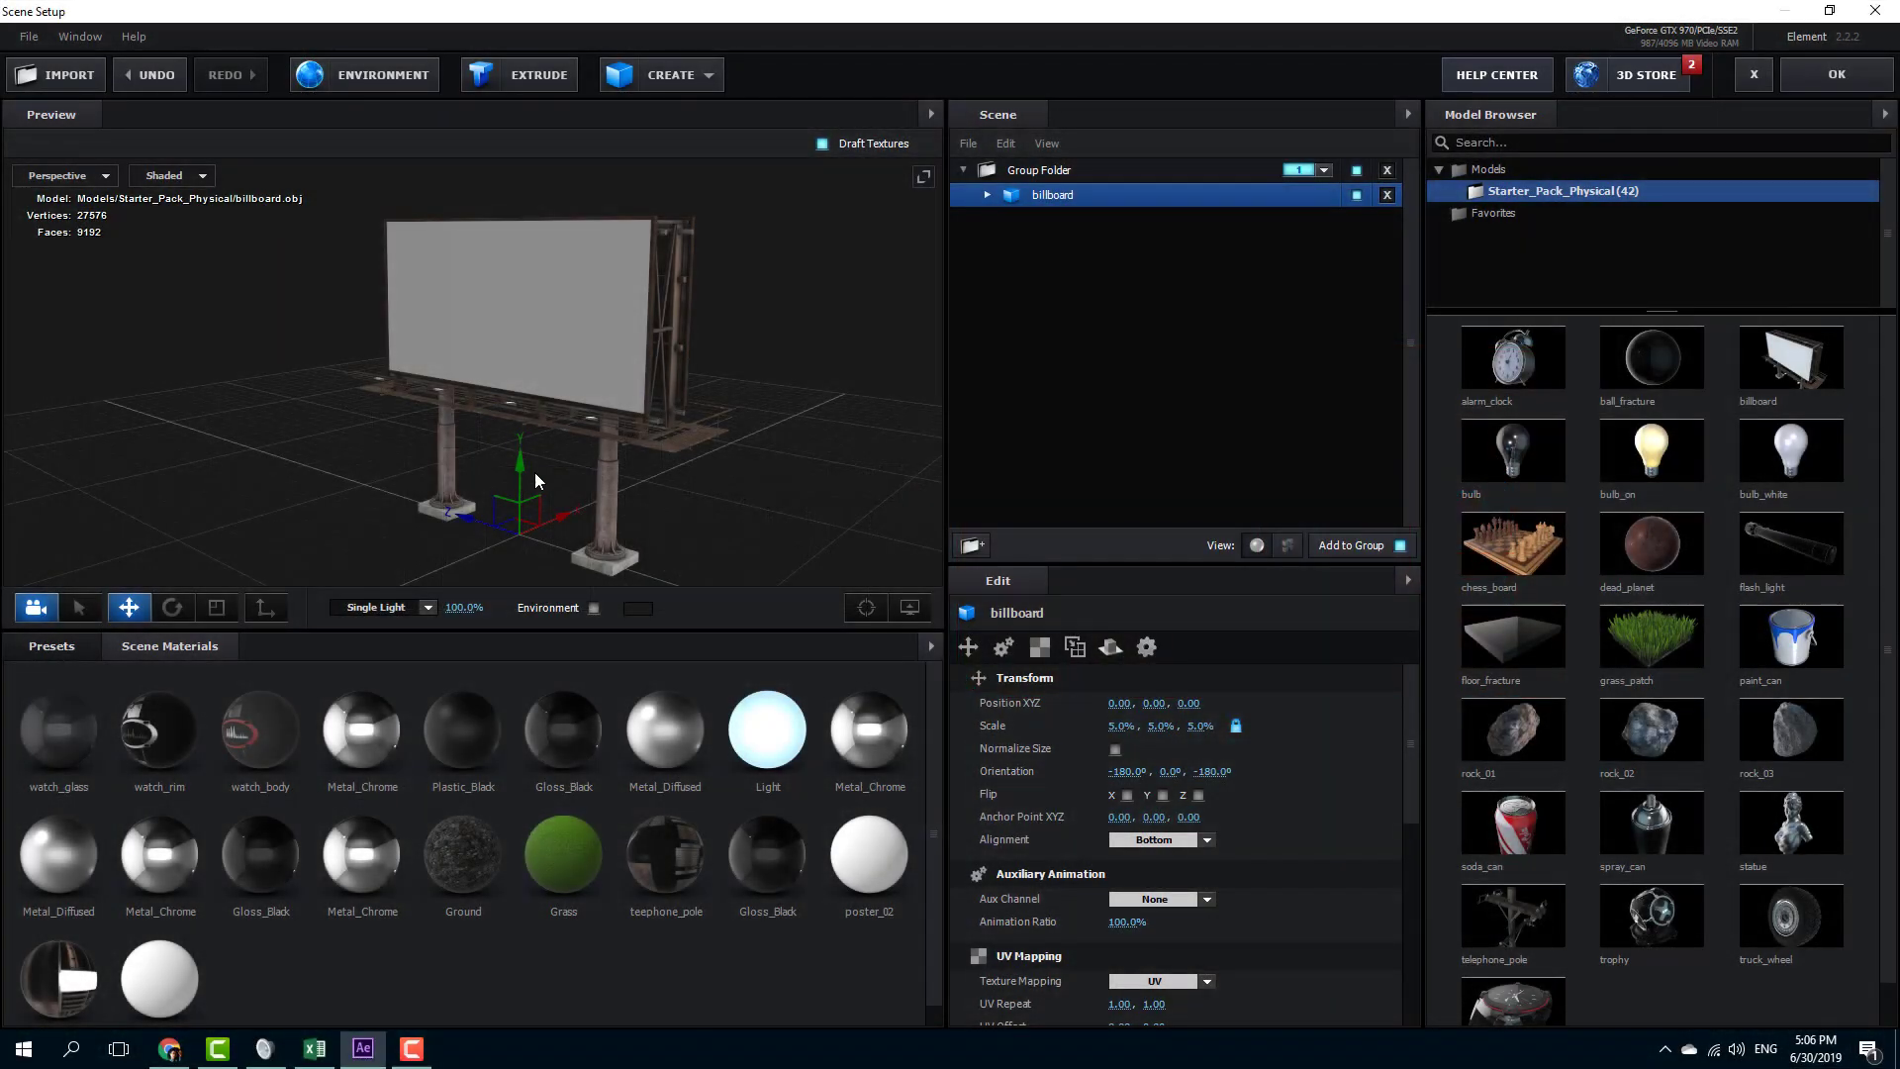
Orbit the Scene Setup preview around the billboard and open the Single Light preset dropdown
drag(534, 472, 580, 394)
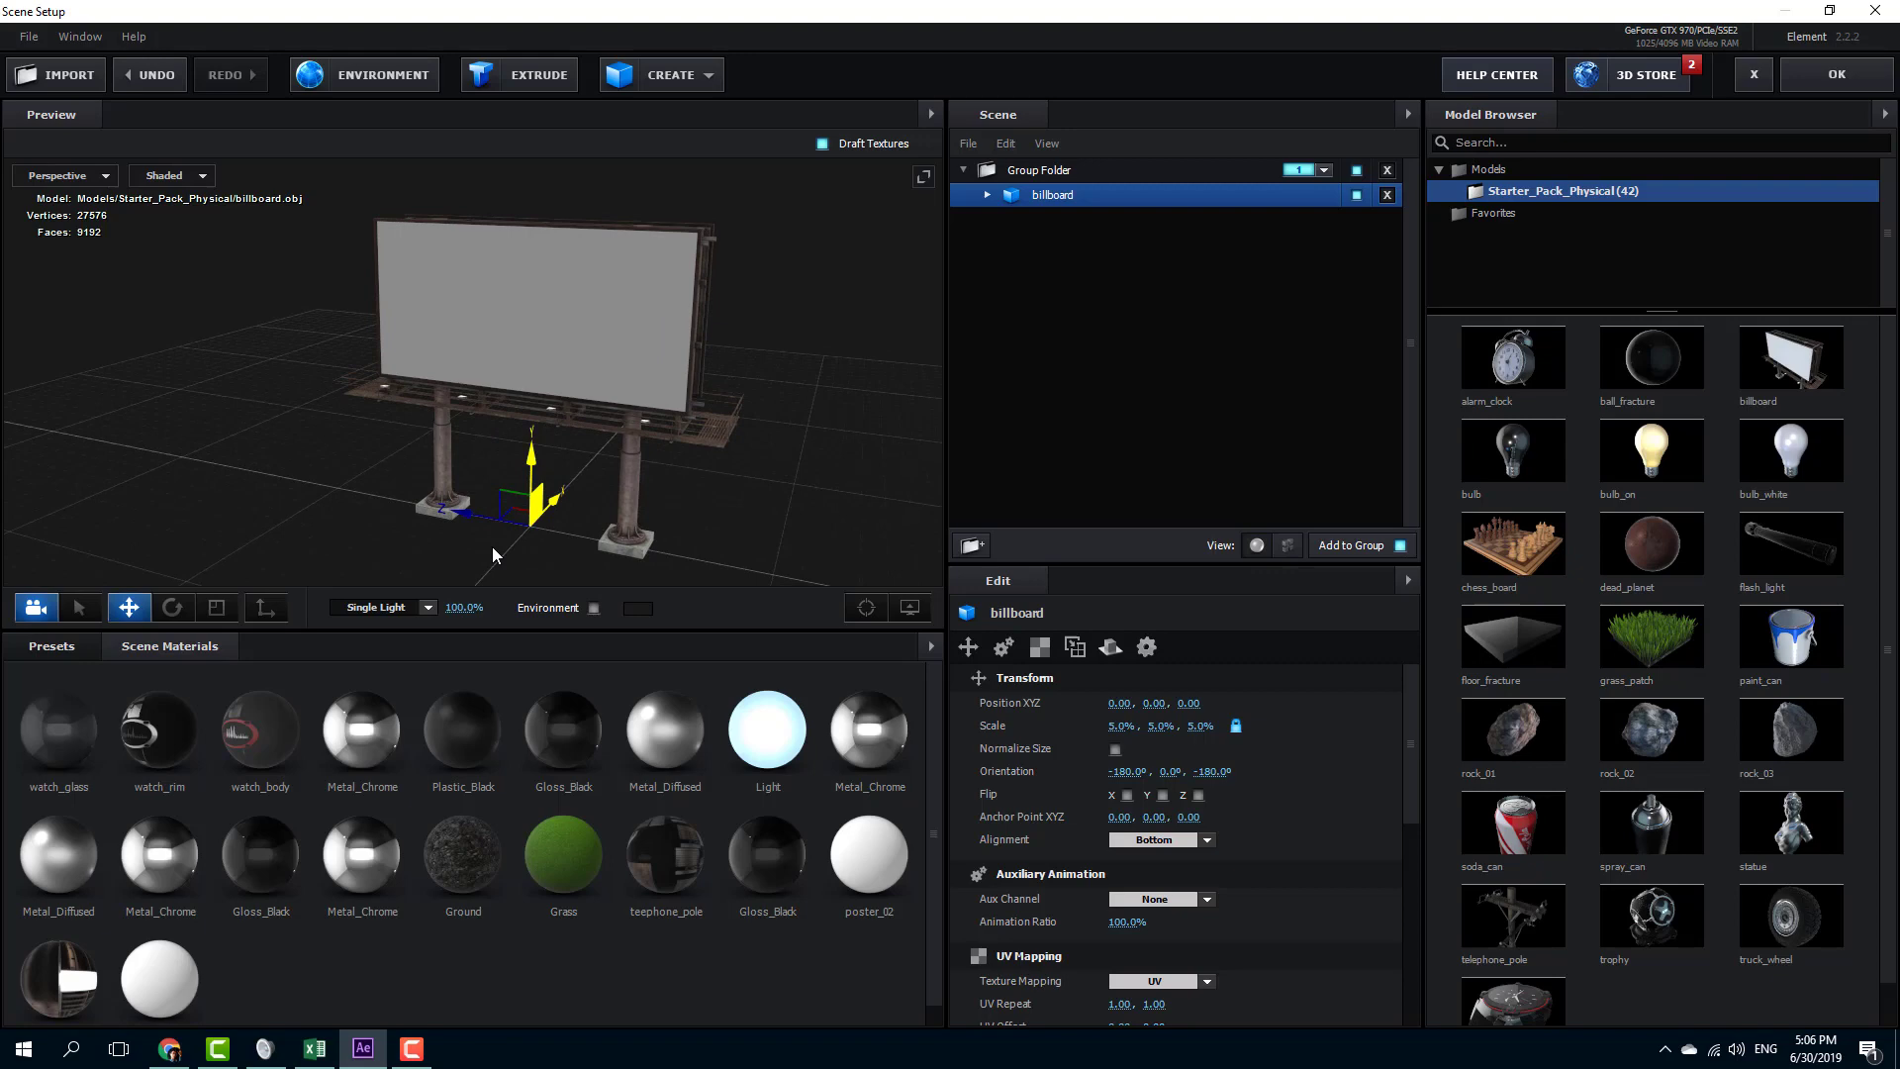
click(389, 610)
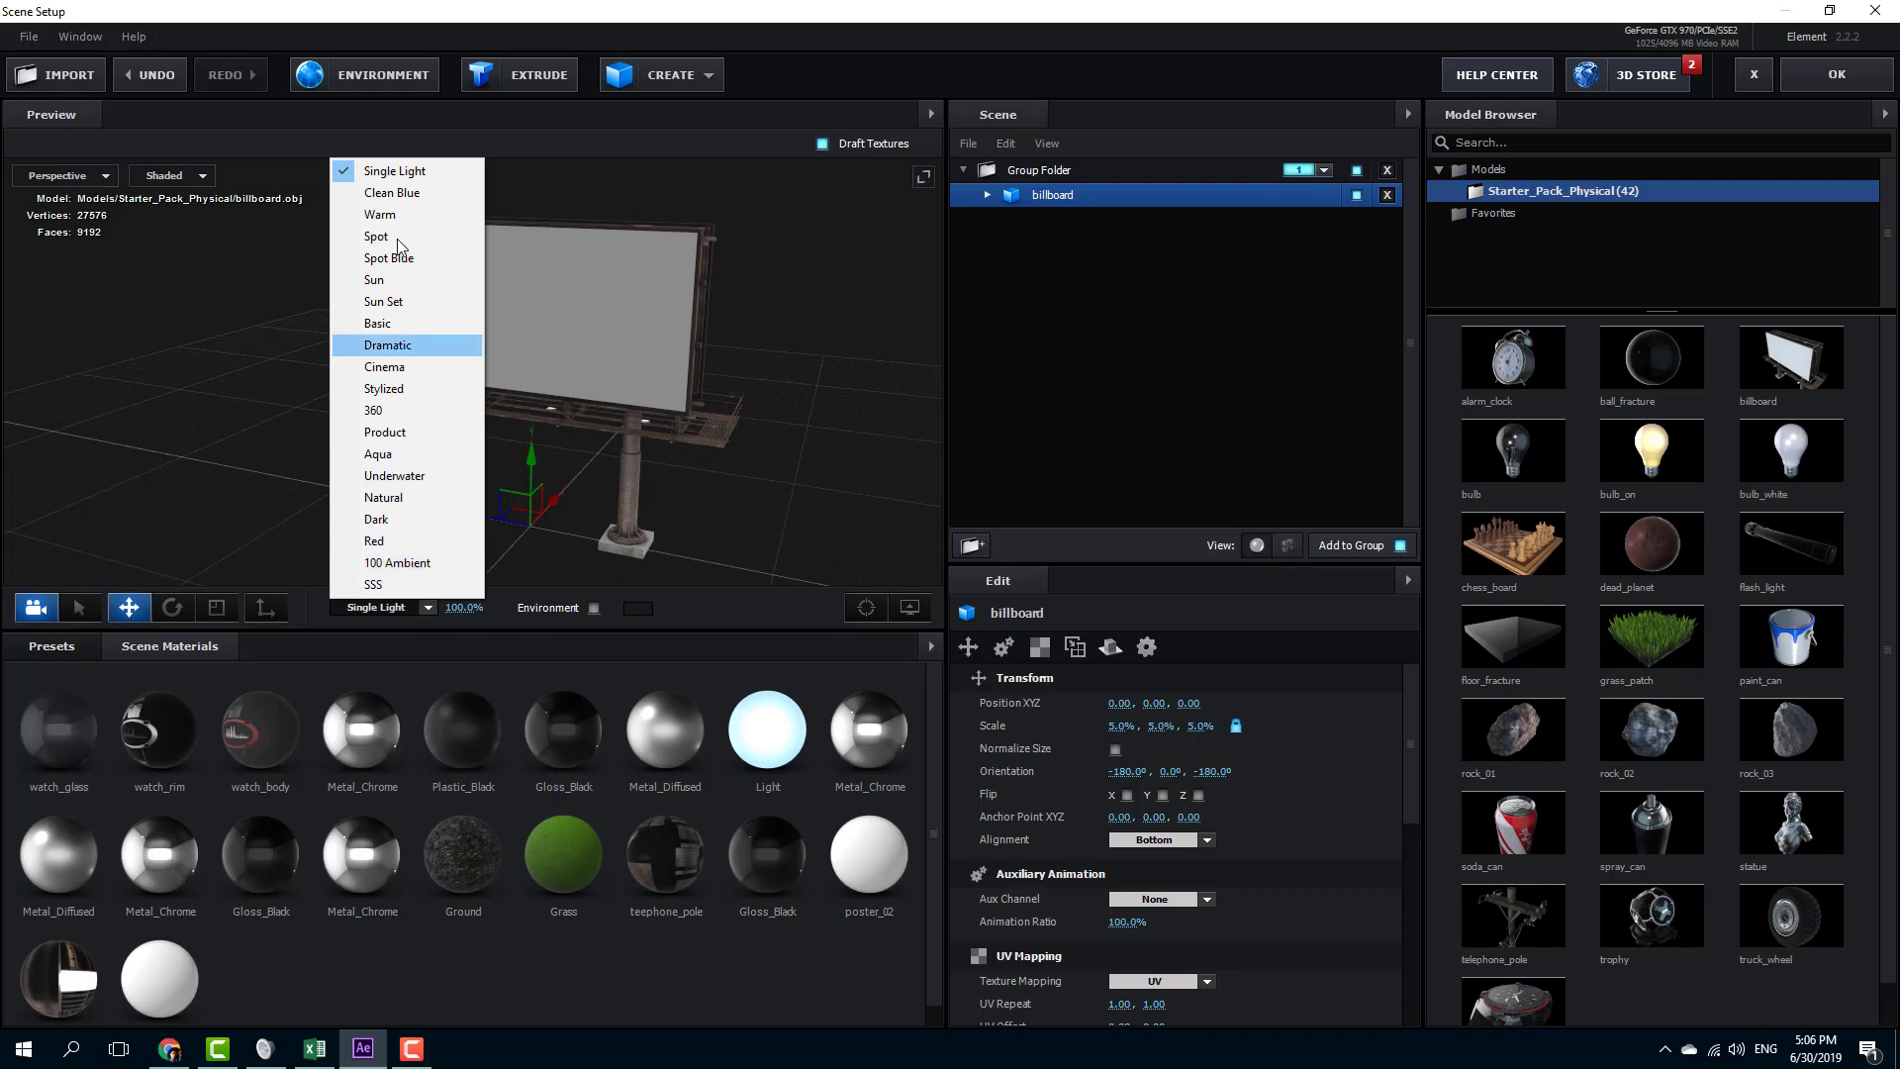
Try the Clean Blue, Basic, Underwater and Natural lighting presets, orbiting the preview between picks
click(410, 193)
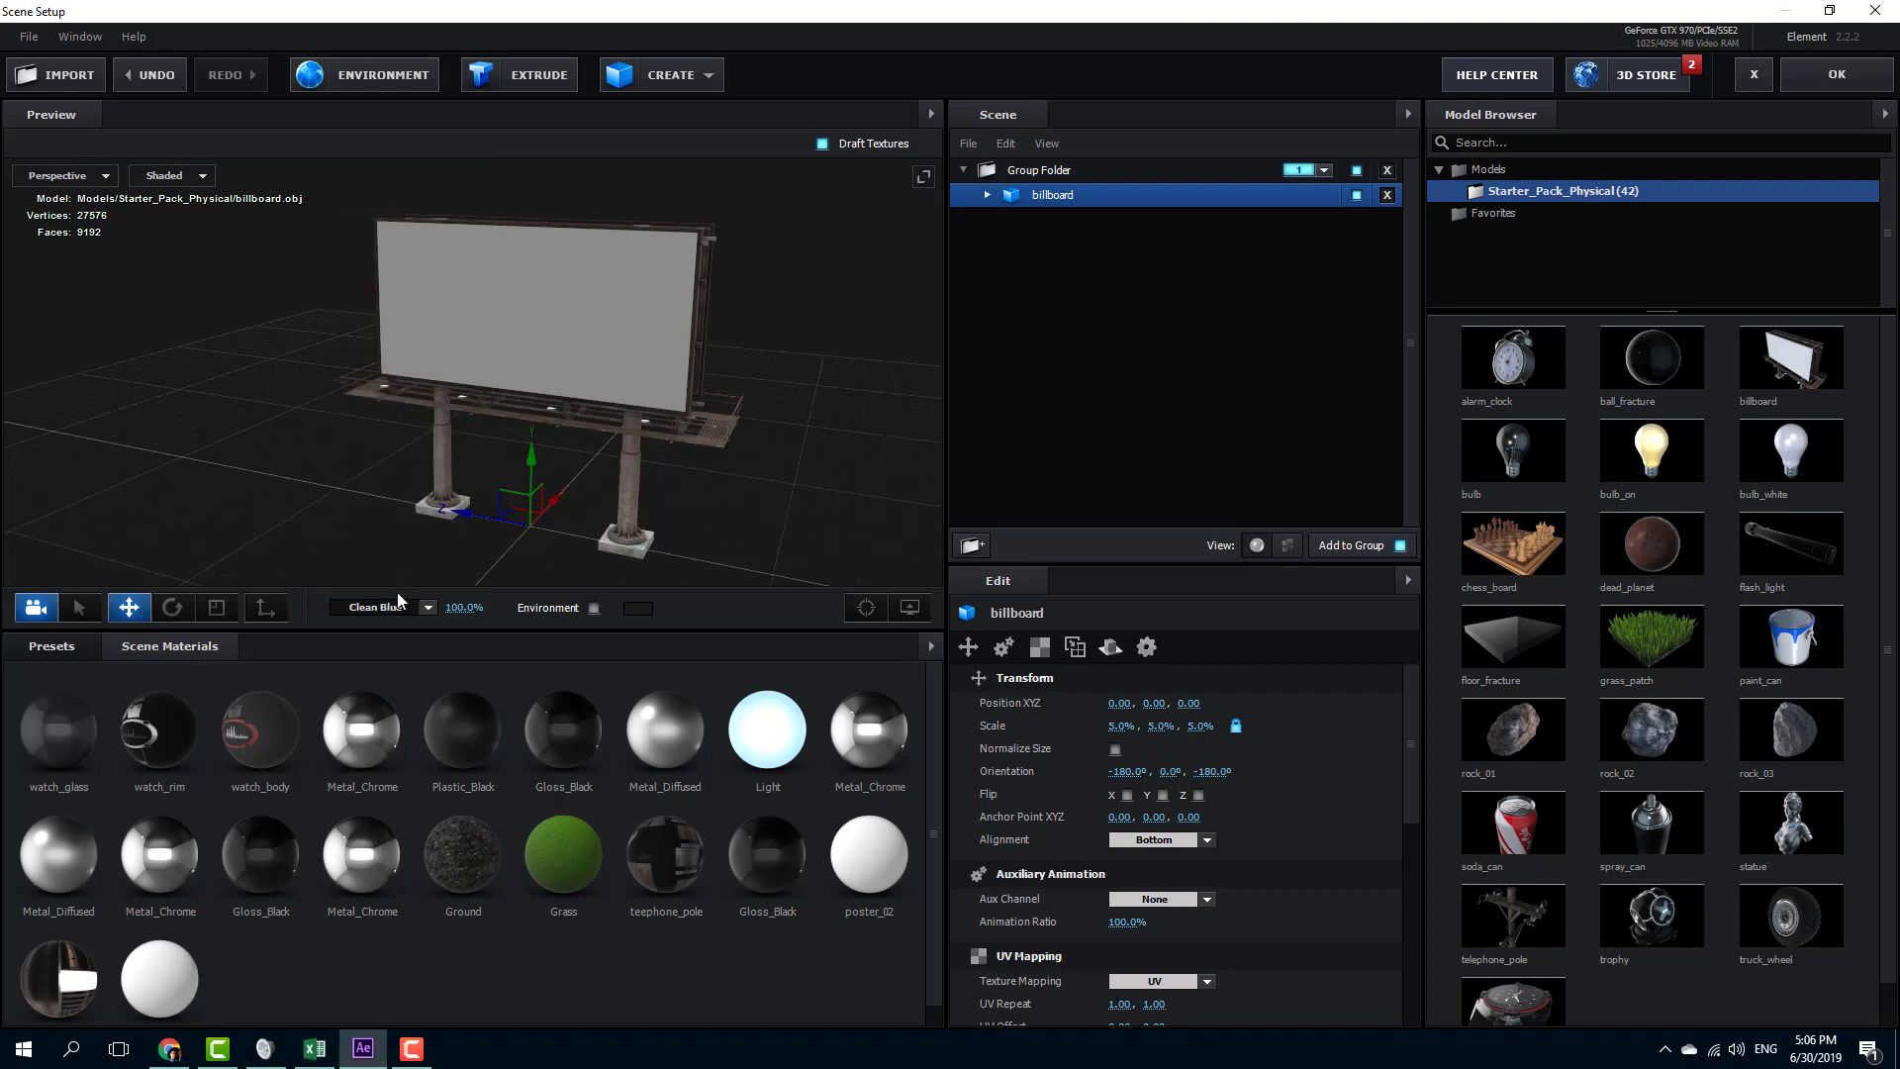
click(389, 607)
click(411, 324)
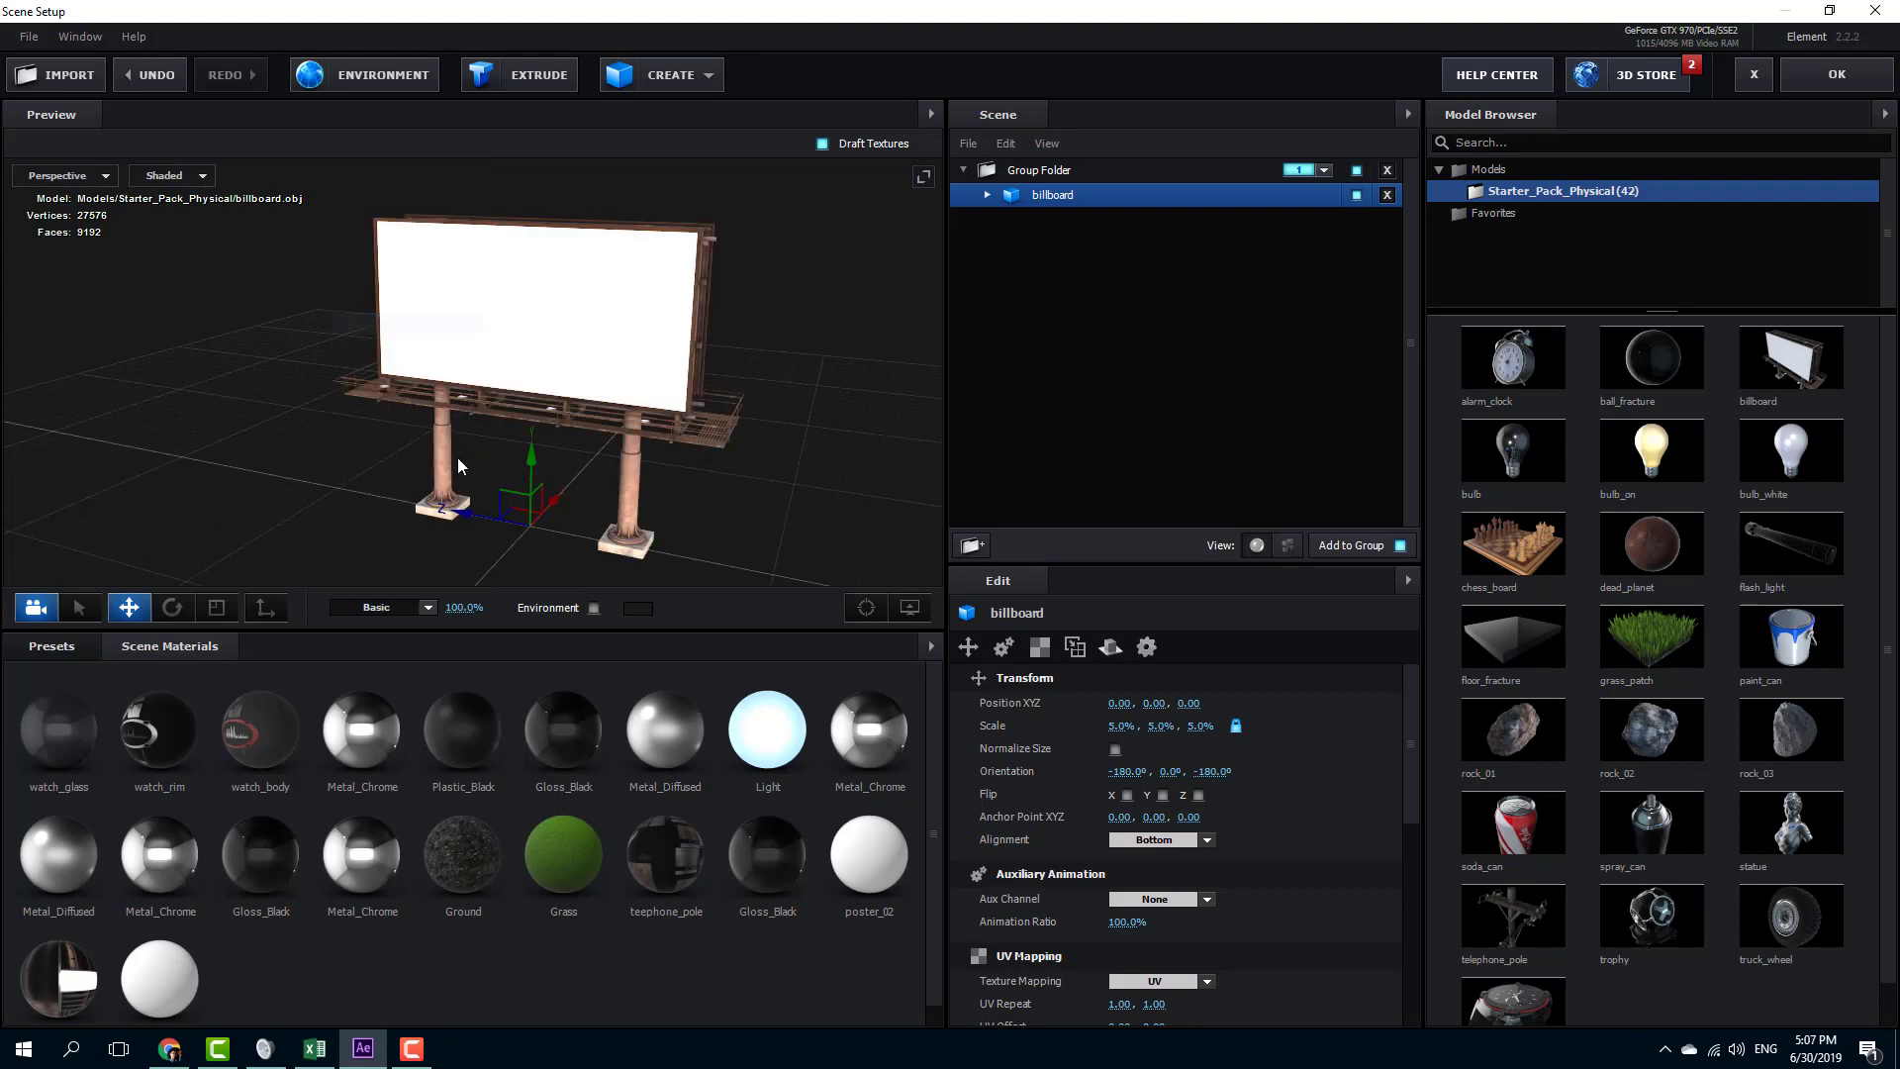
drag(485, 564, 458, 645)
click(418, 607)
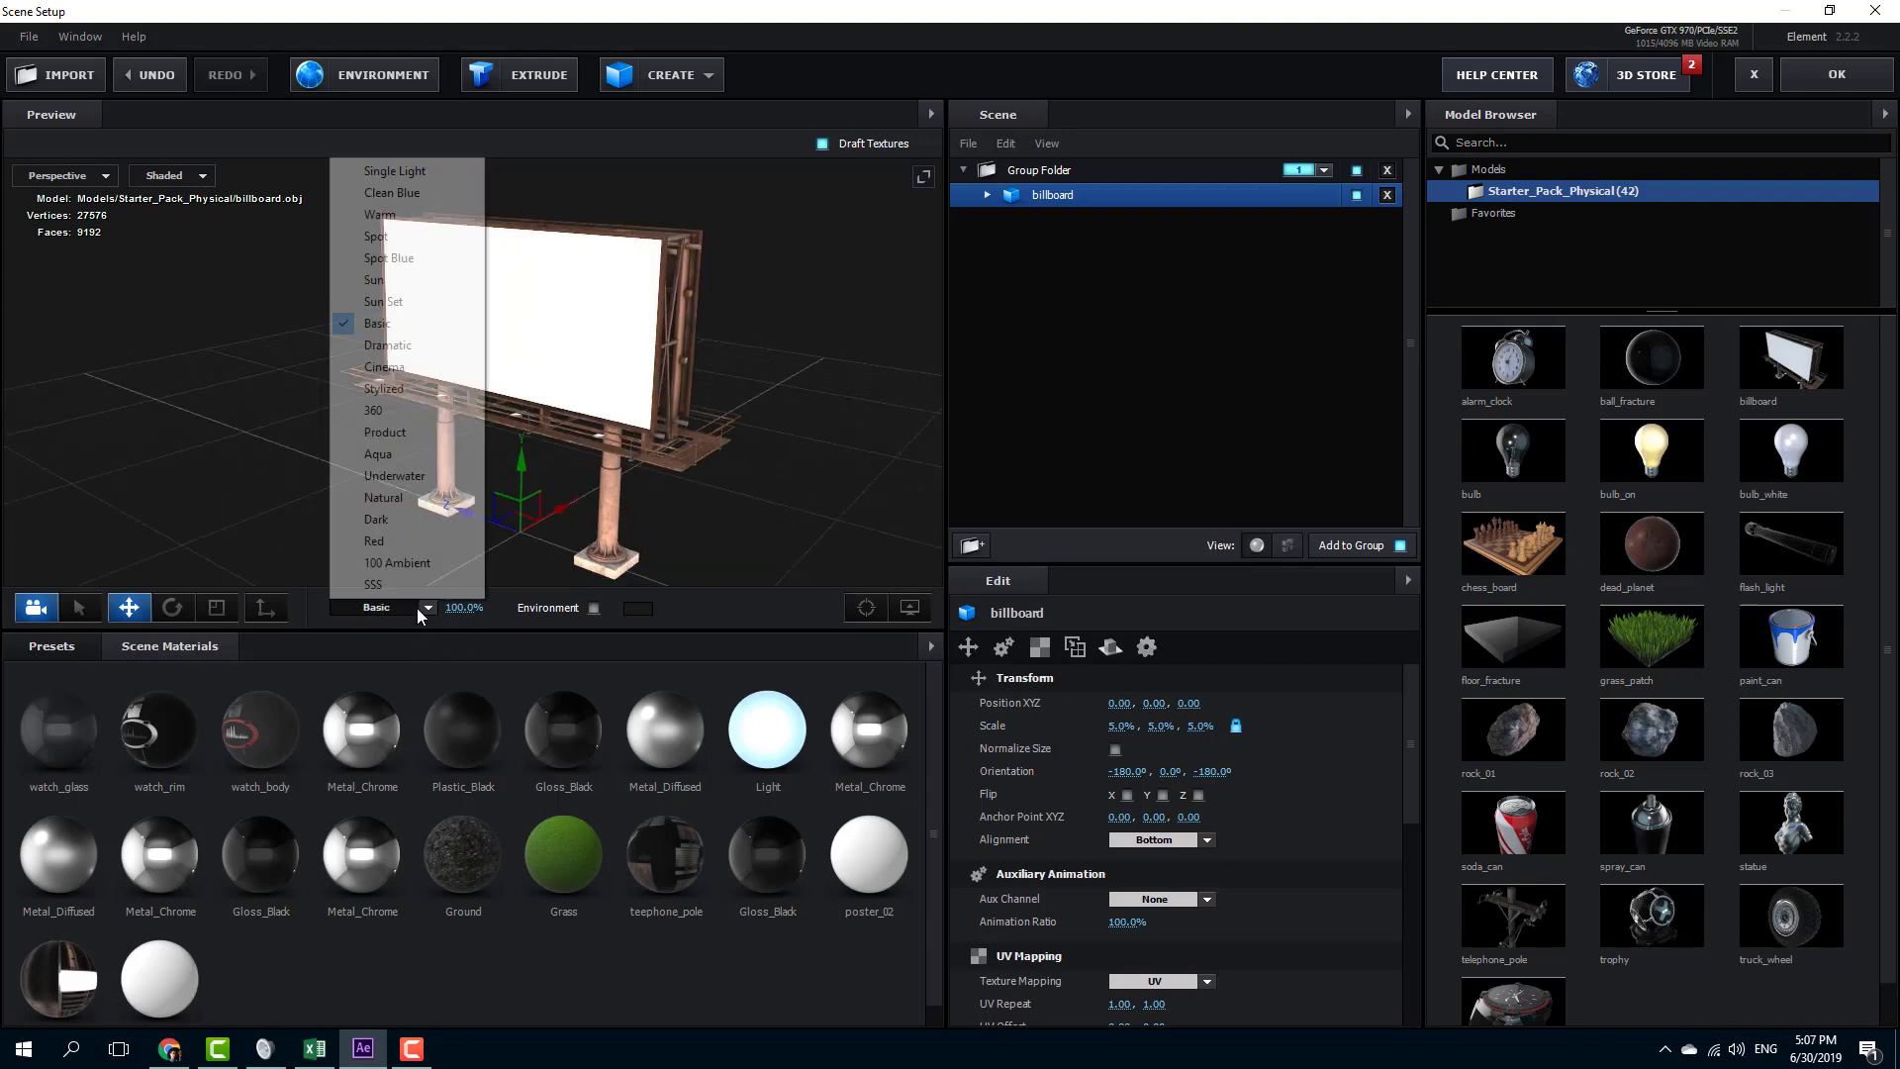
click(435, 479)
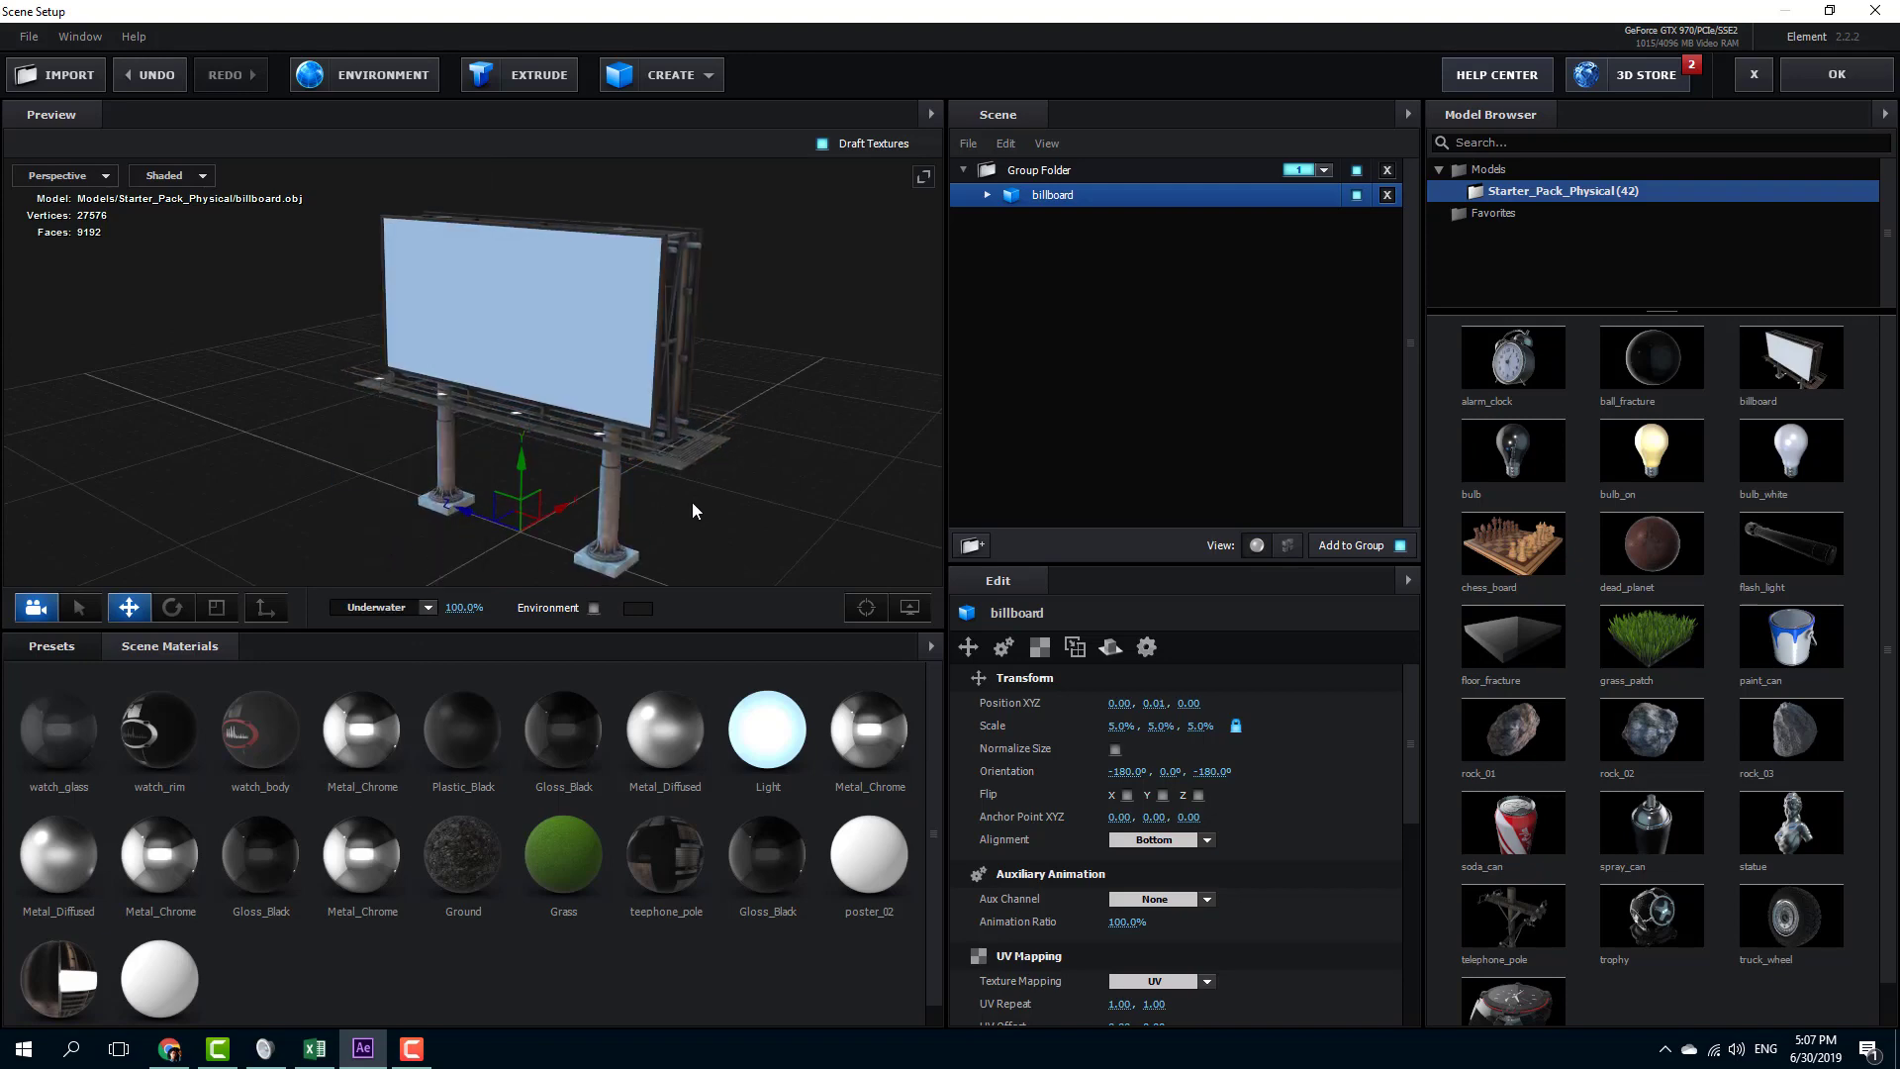
drag(885, 489, 522, 582)
click(428, 608)
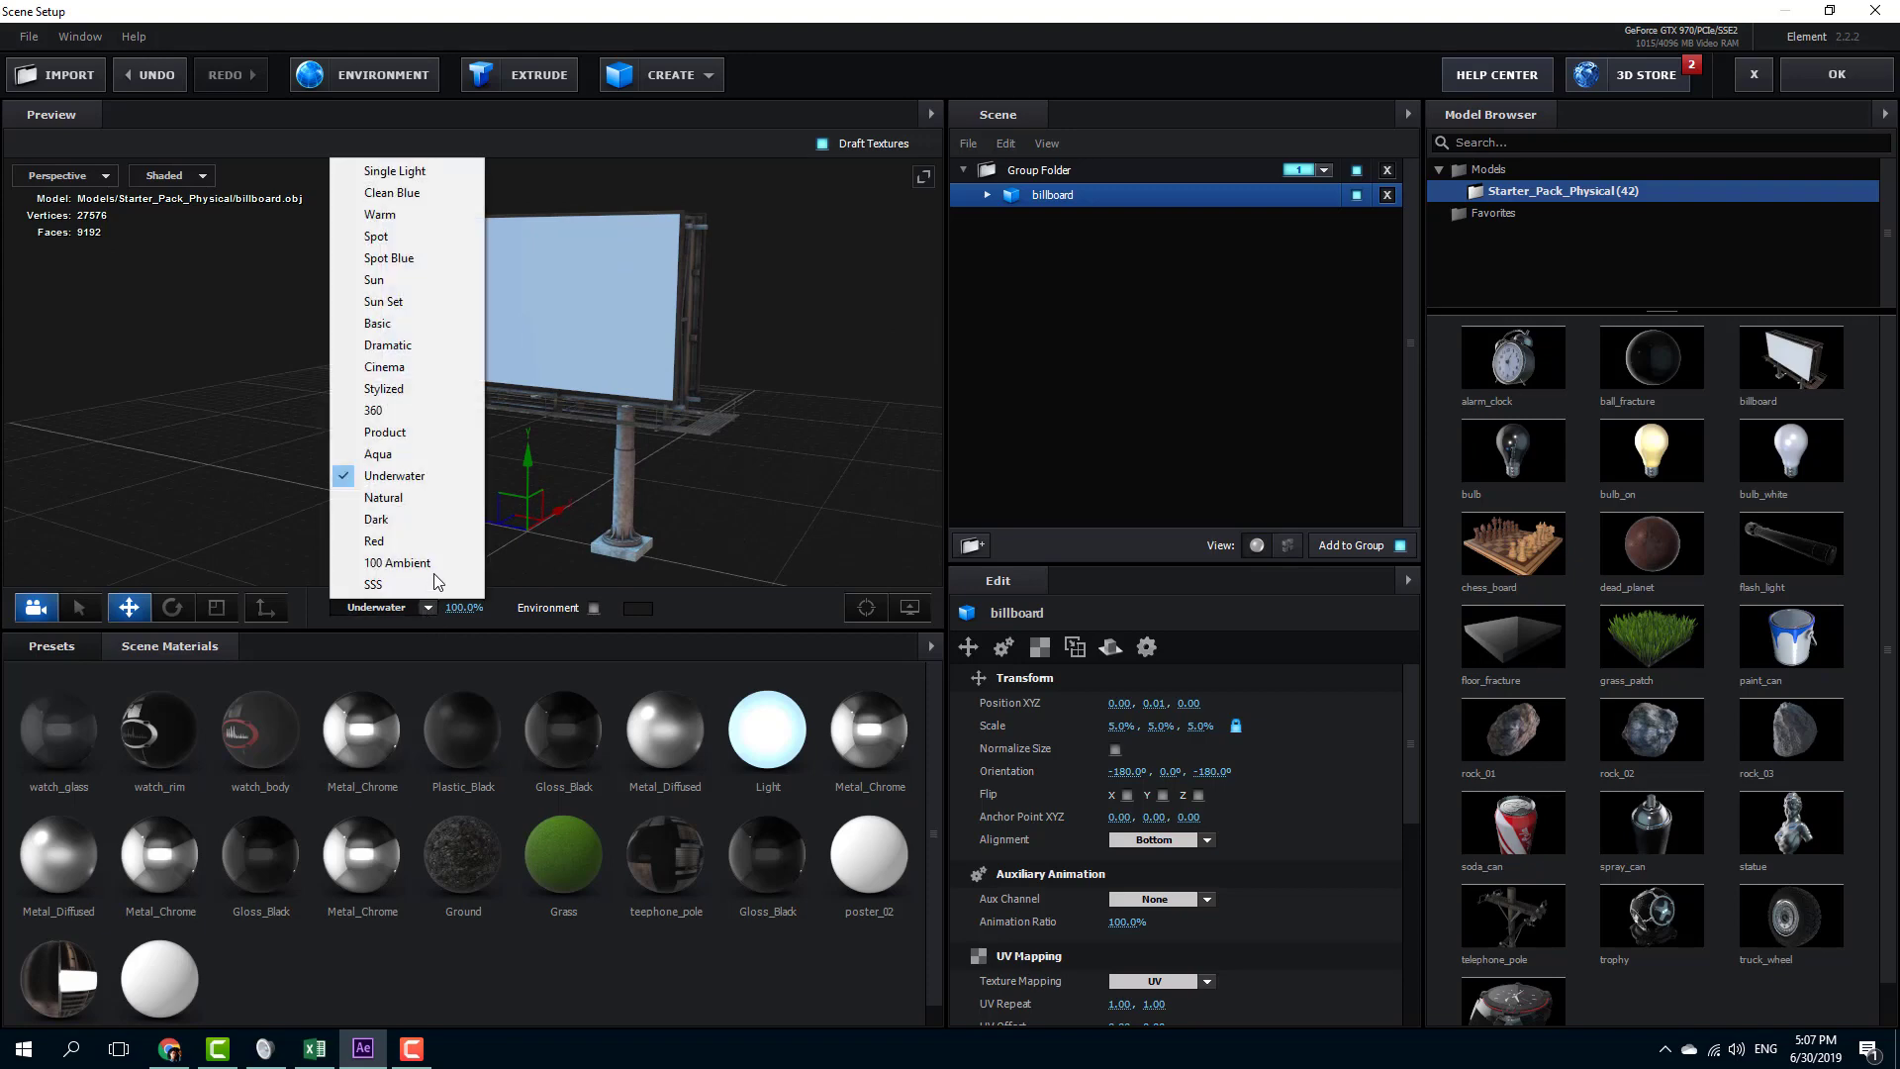
click(437, 504)
Try Dramatic, Sun Set and Red, then settle on Aqua and orbit to a side angle
click(432, 604)
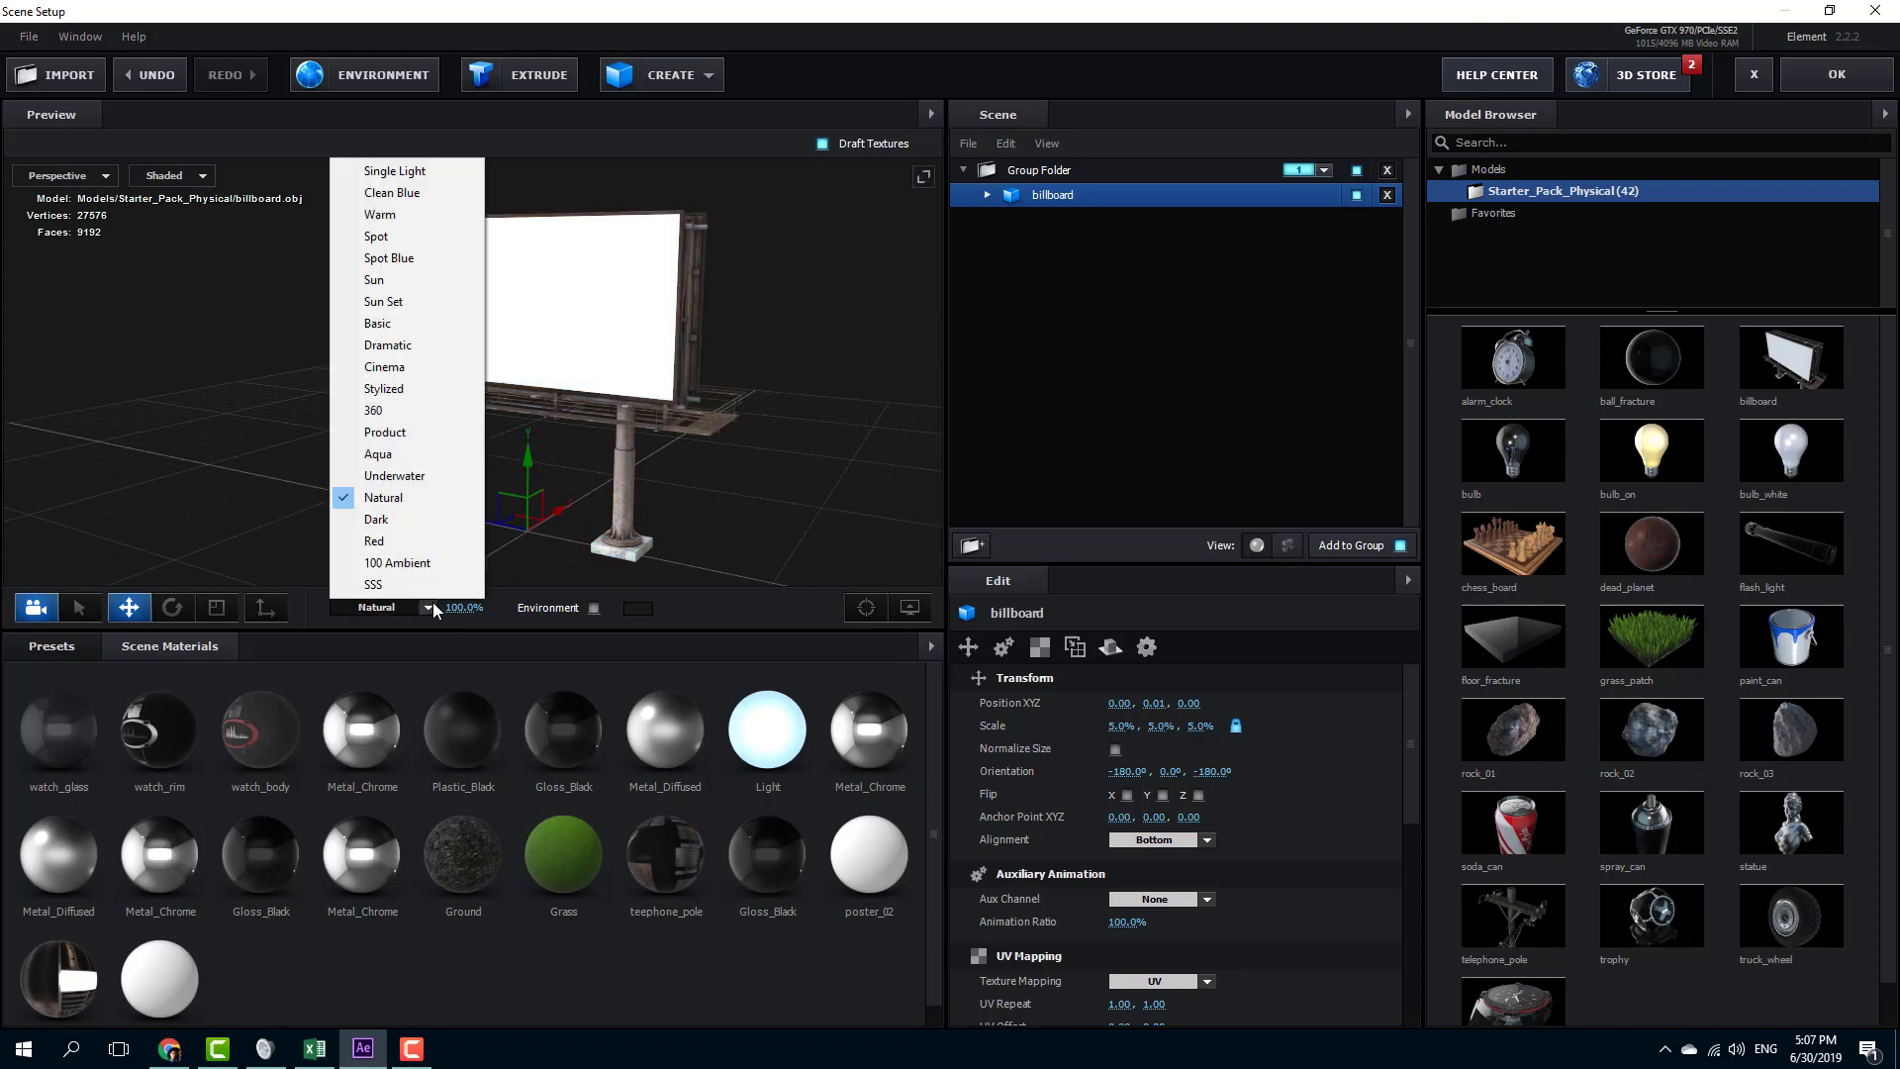
click(429, 323)
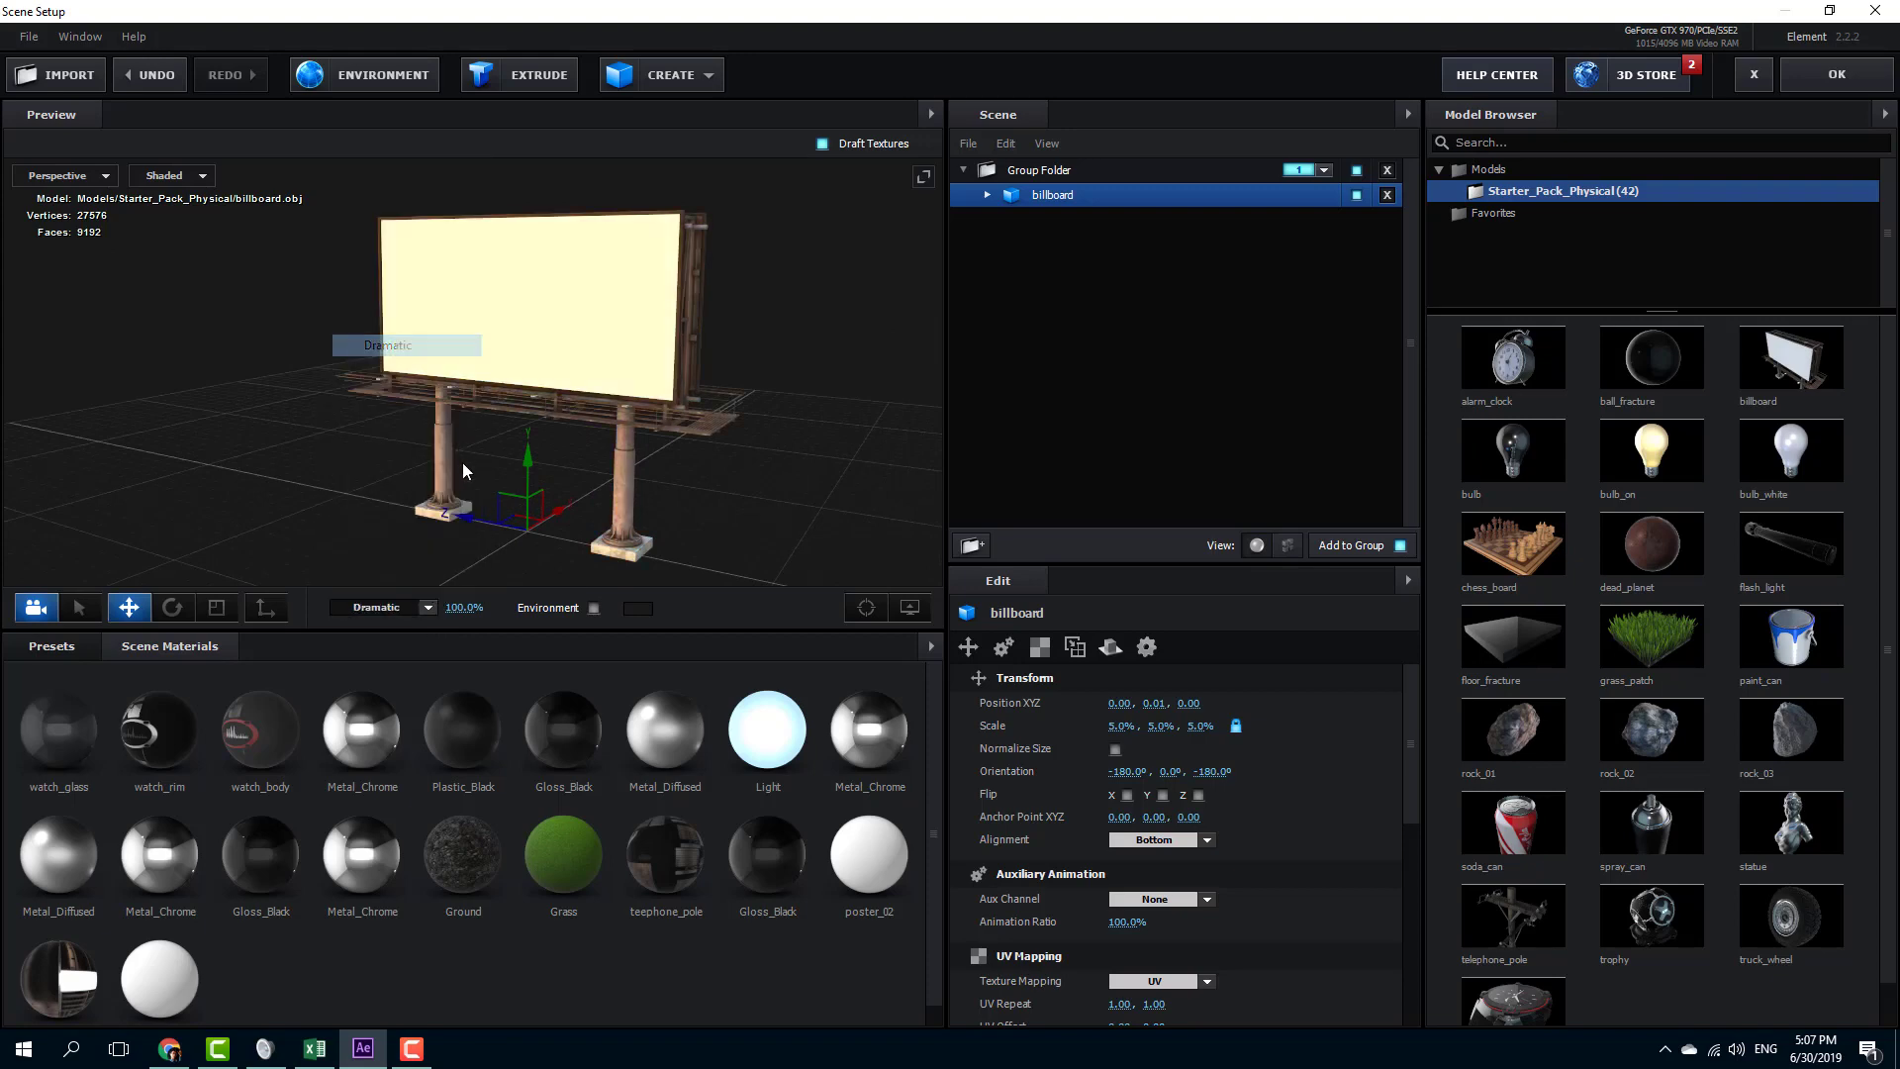
click(432, 607)
click(405, 304)
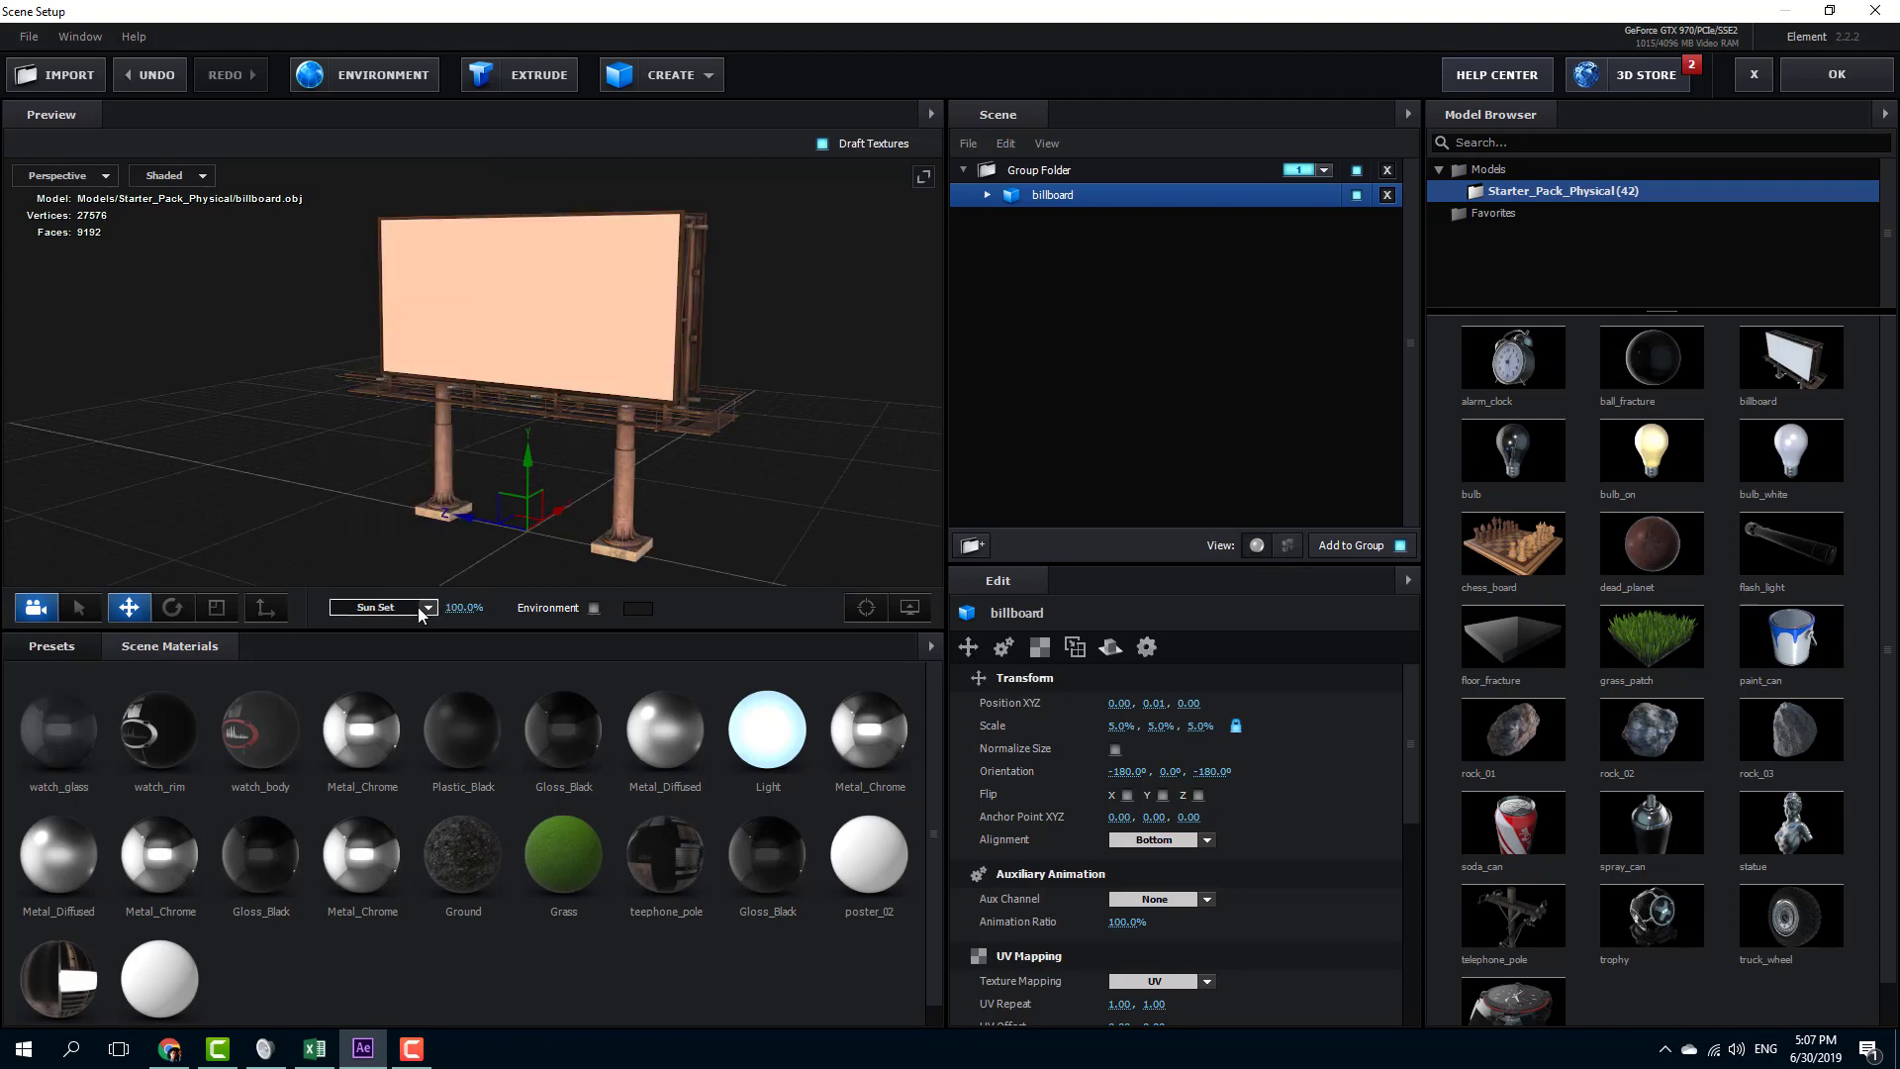
click(419, 607)
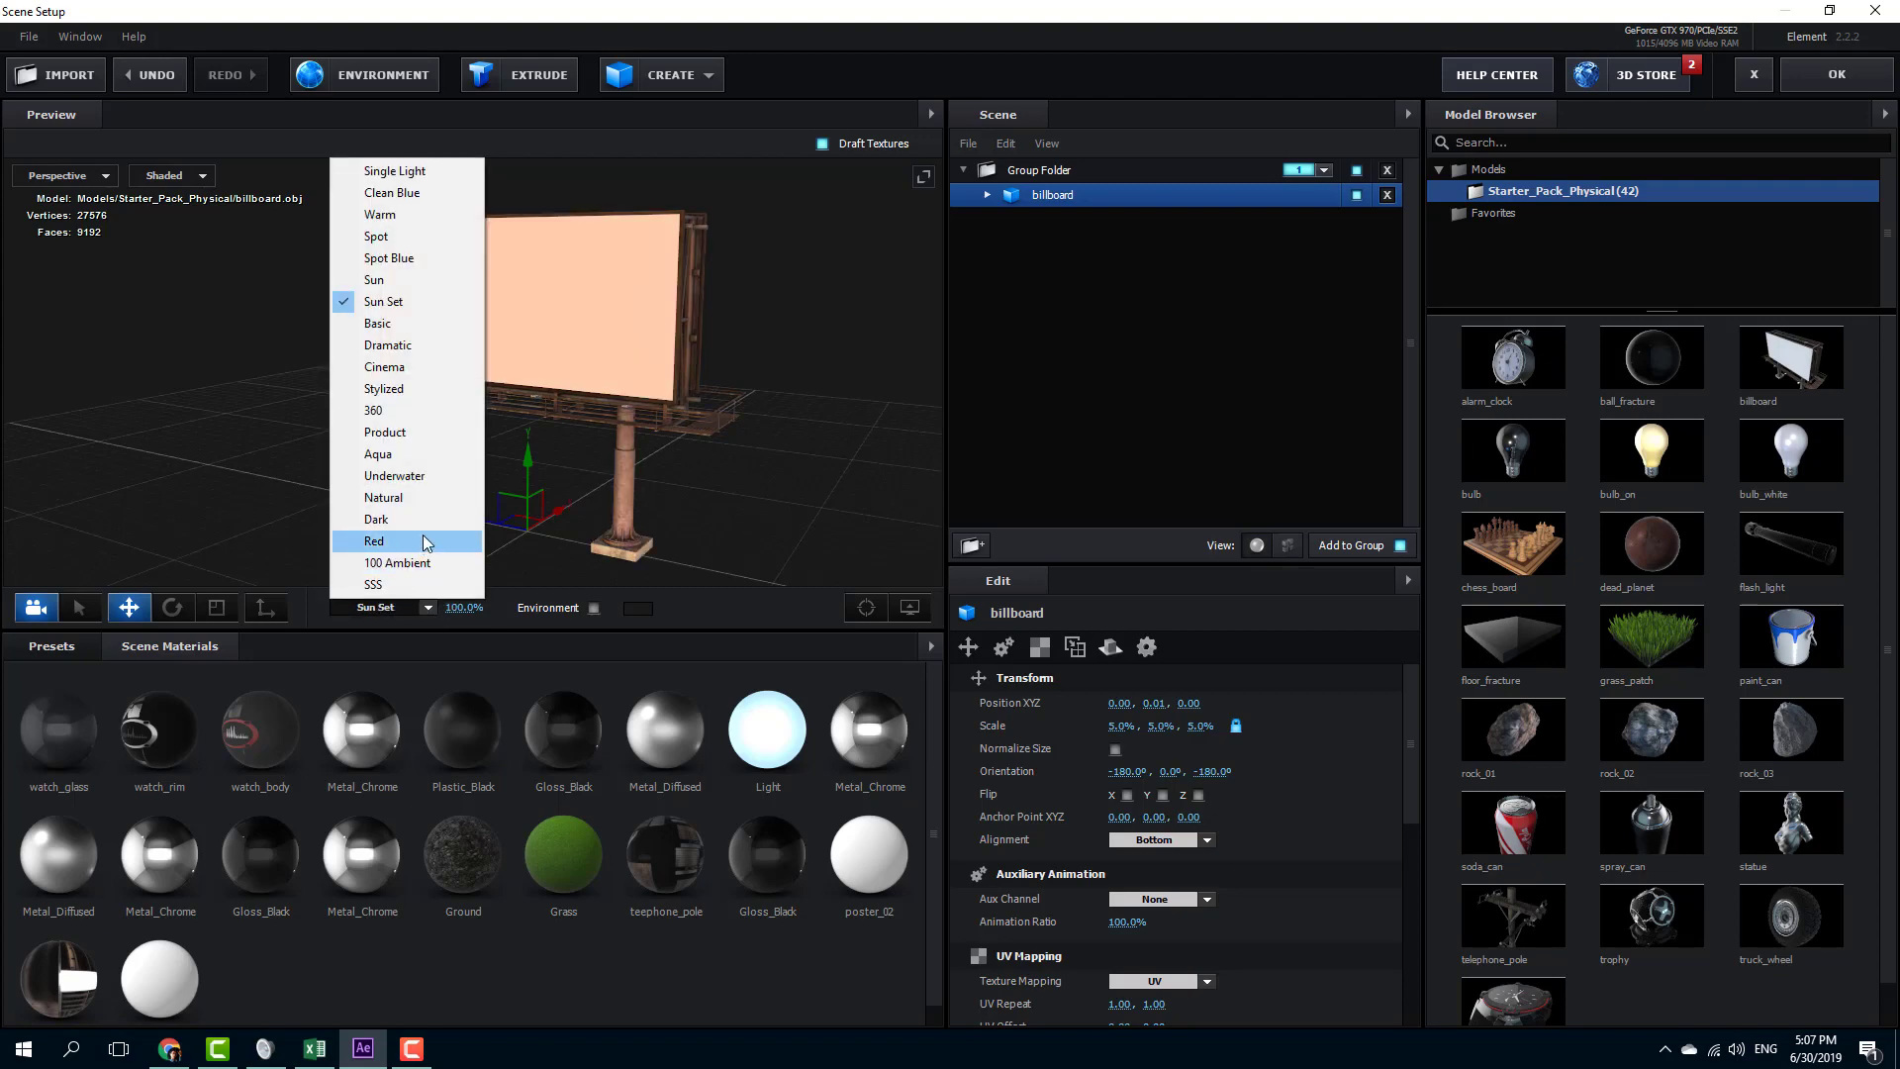
click(424, 540)
click(430, 604)
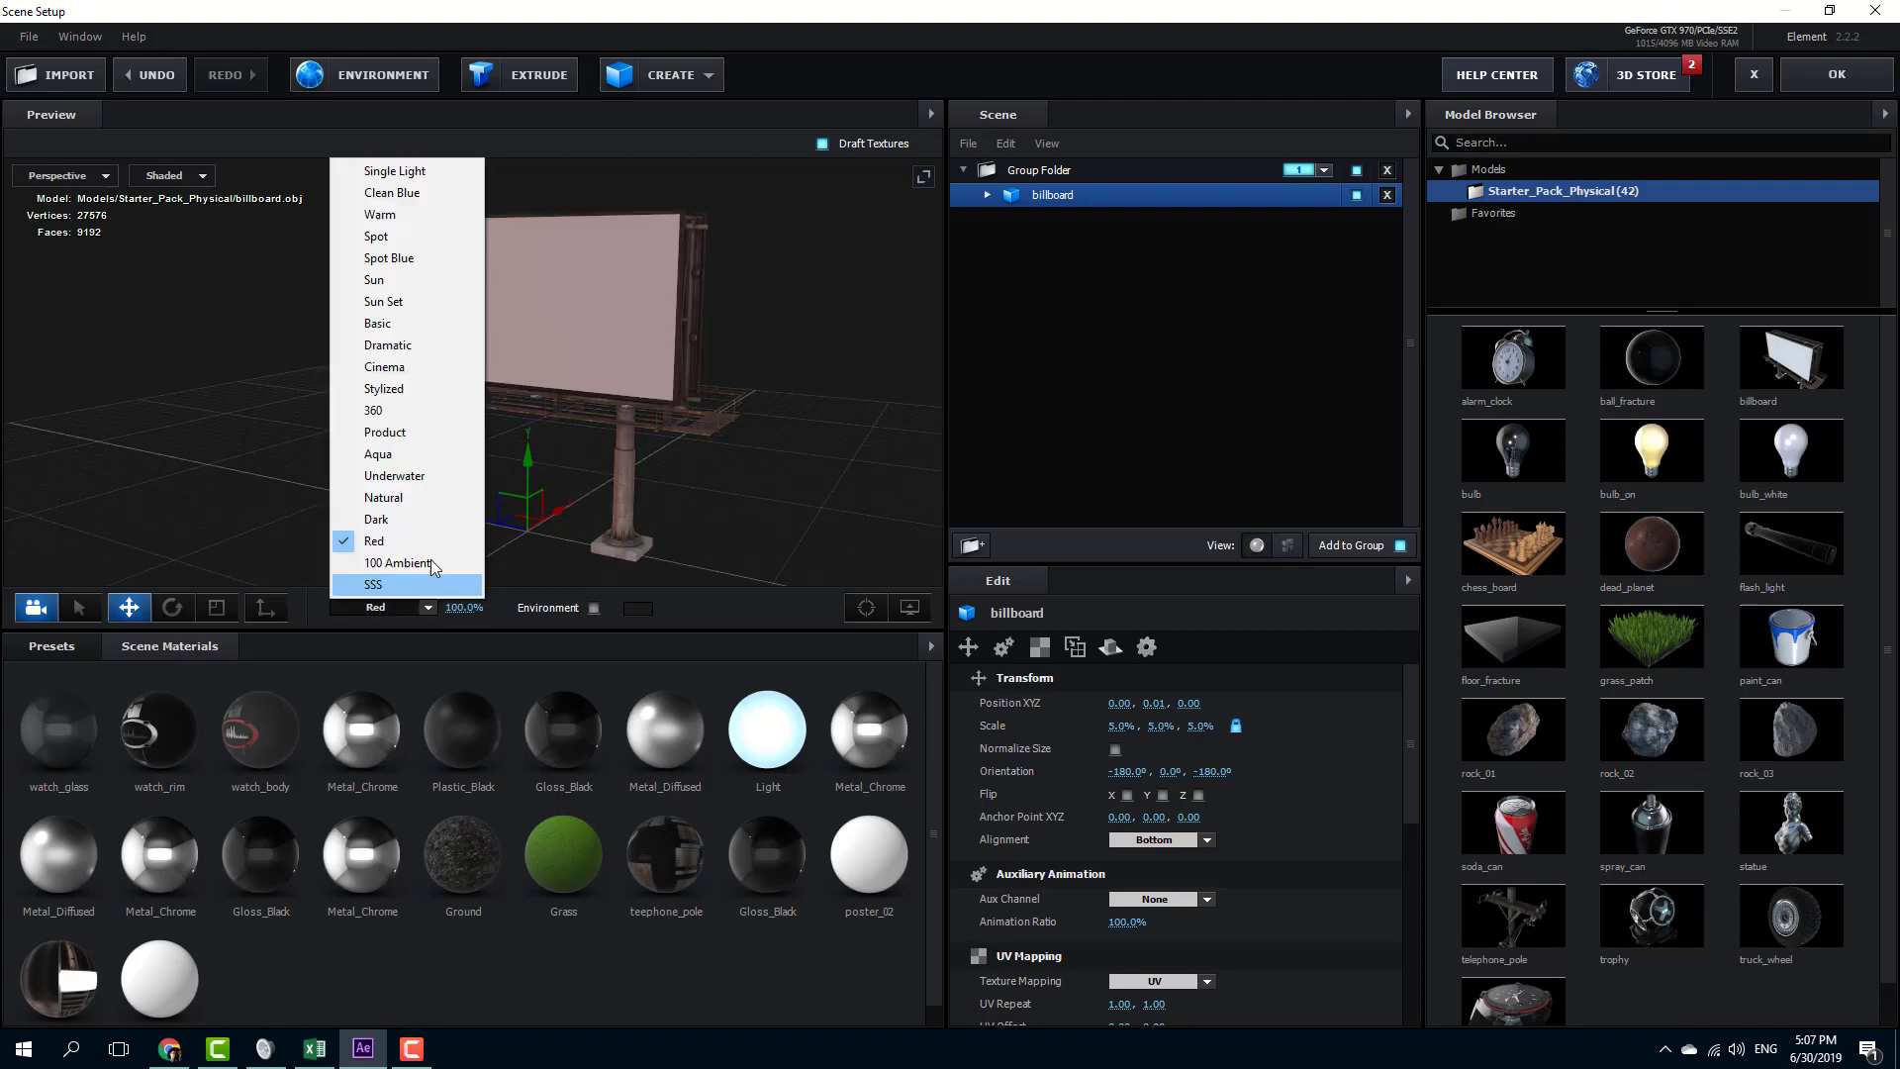
click(438, 454)
drag(787, 508, 681, 370)
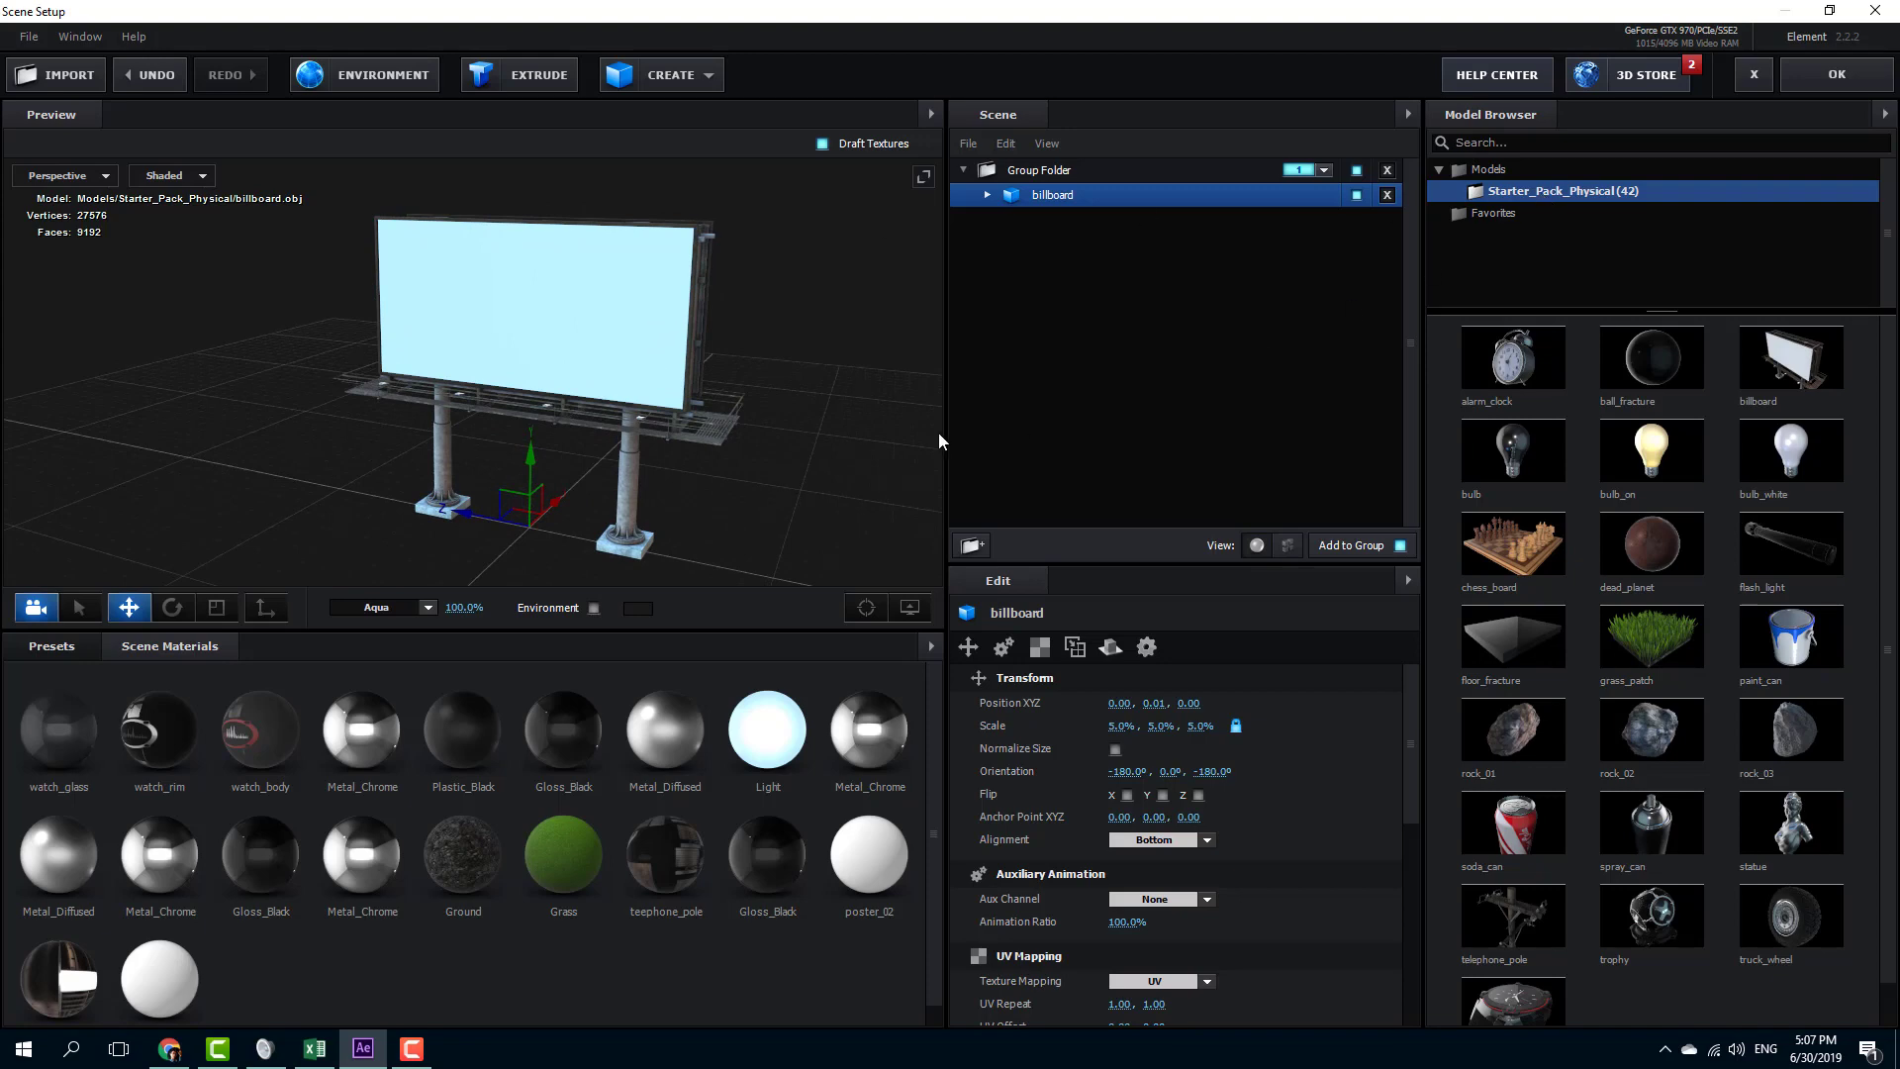
Apply Scene Setup and raise Group 1's Particle Replicator X Rotation to 71°
click(1836, 71)
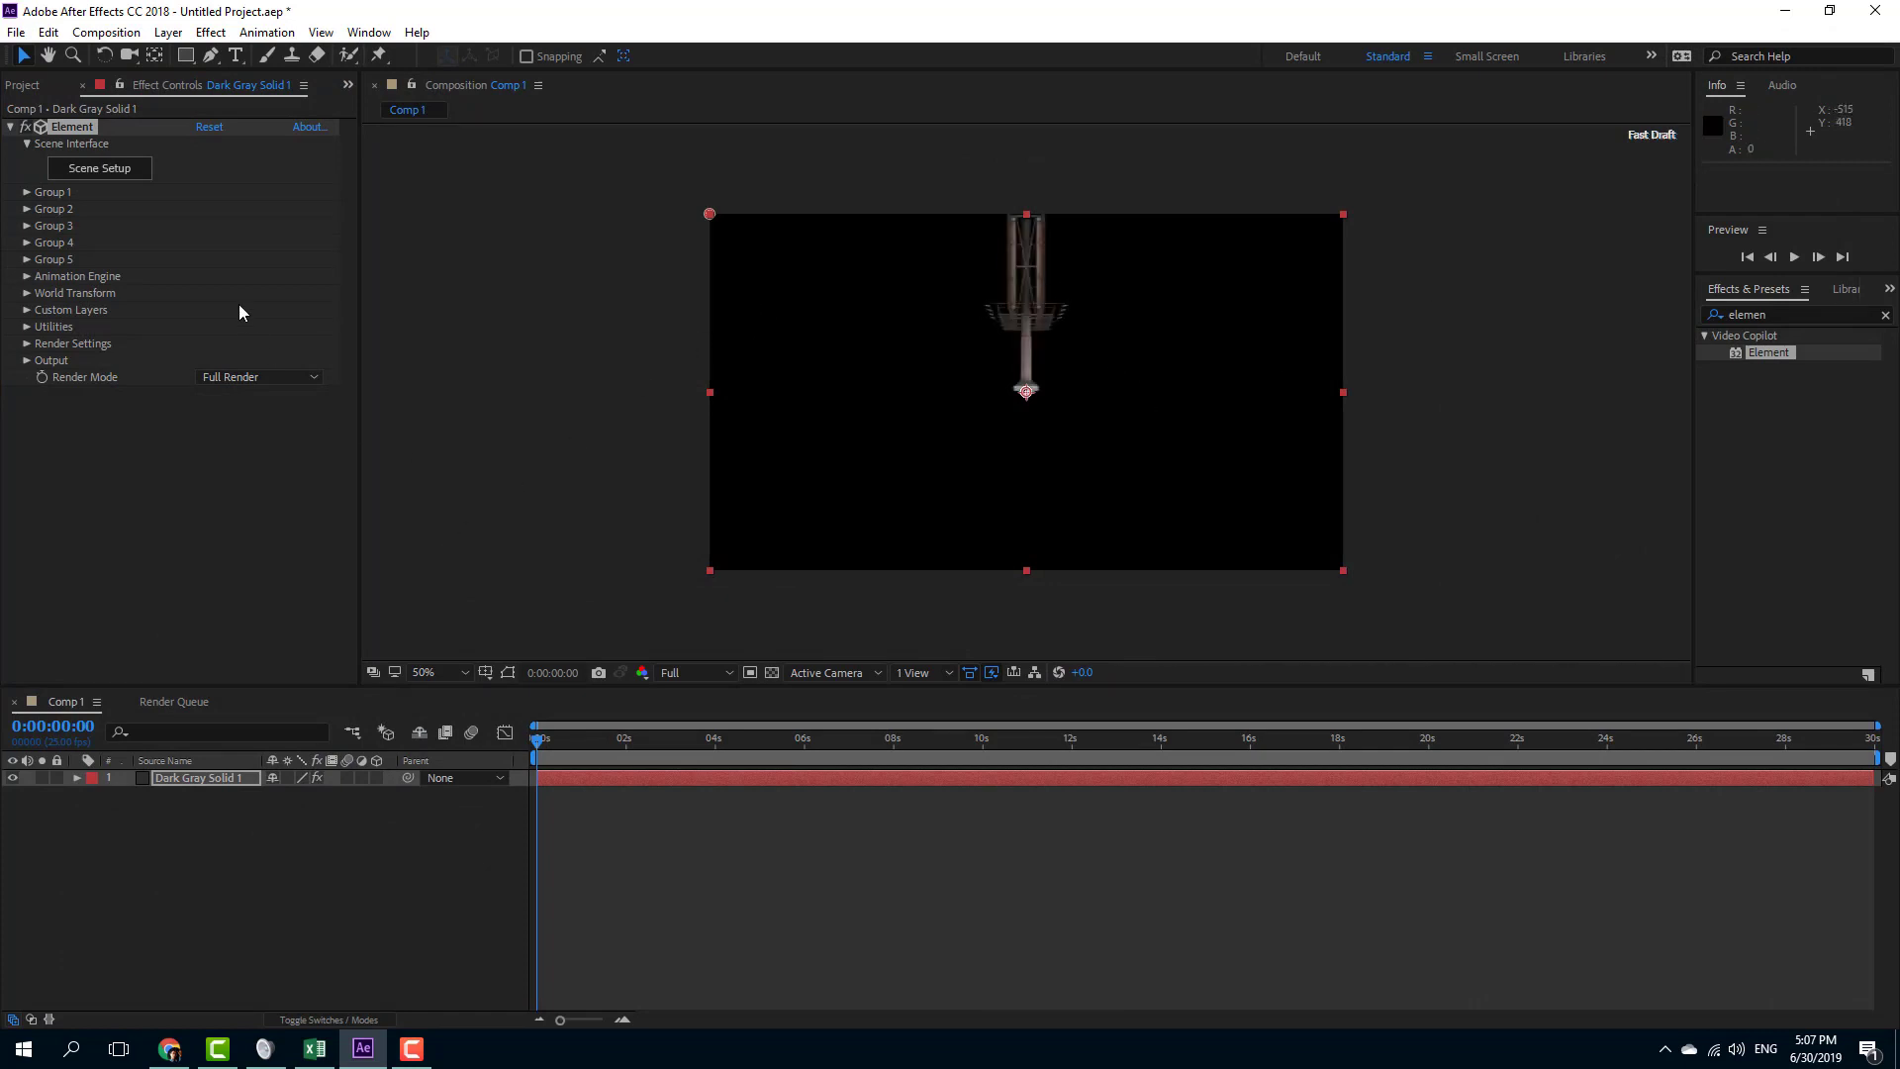
click(27, 194)
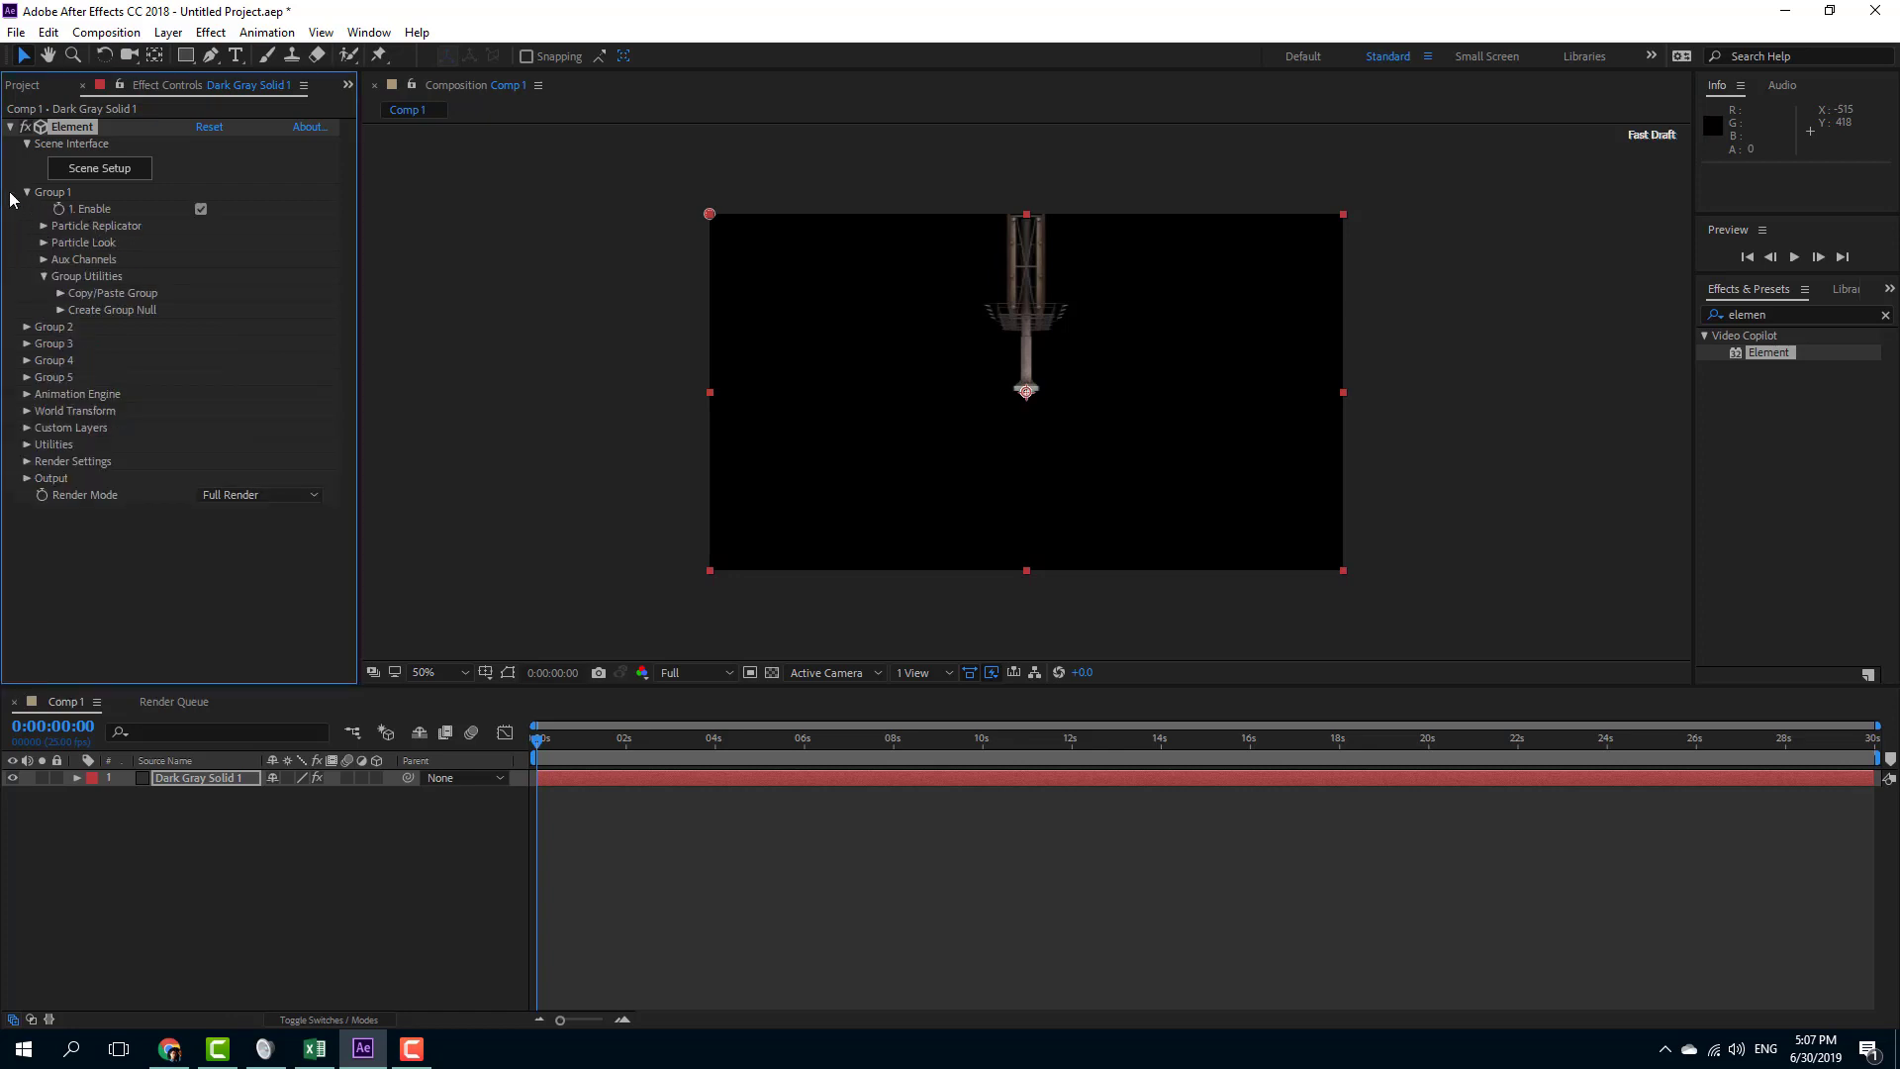
click(42, 260)
click(43, 260)
click(43, 227)
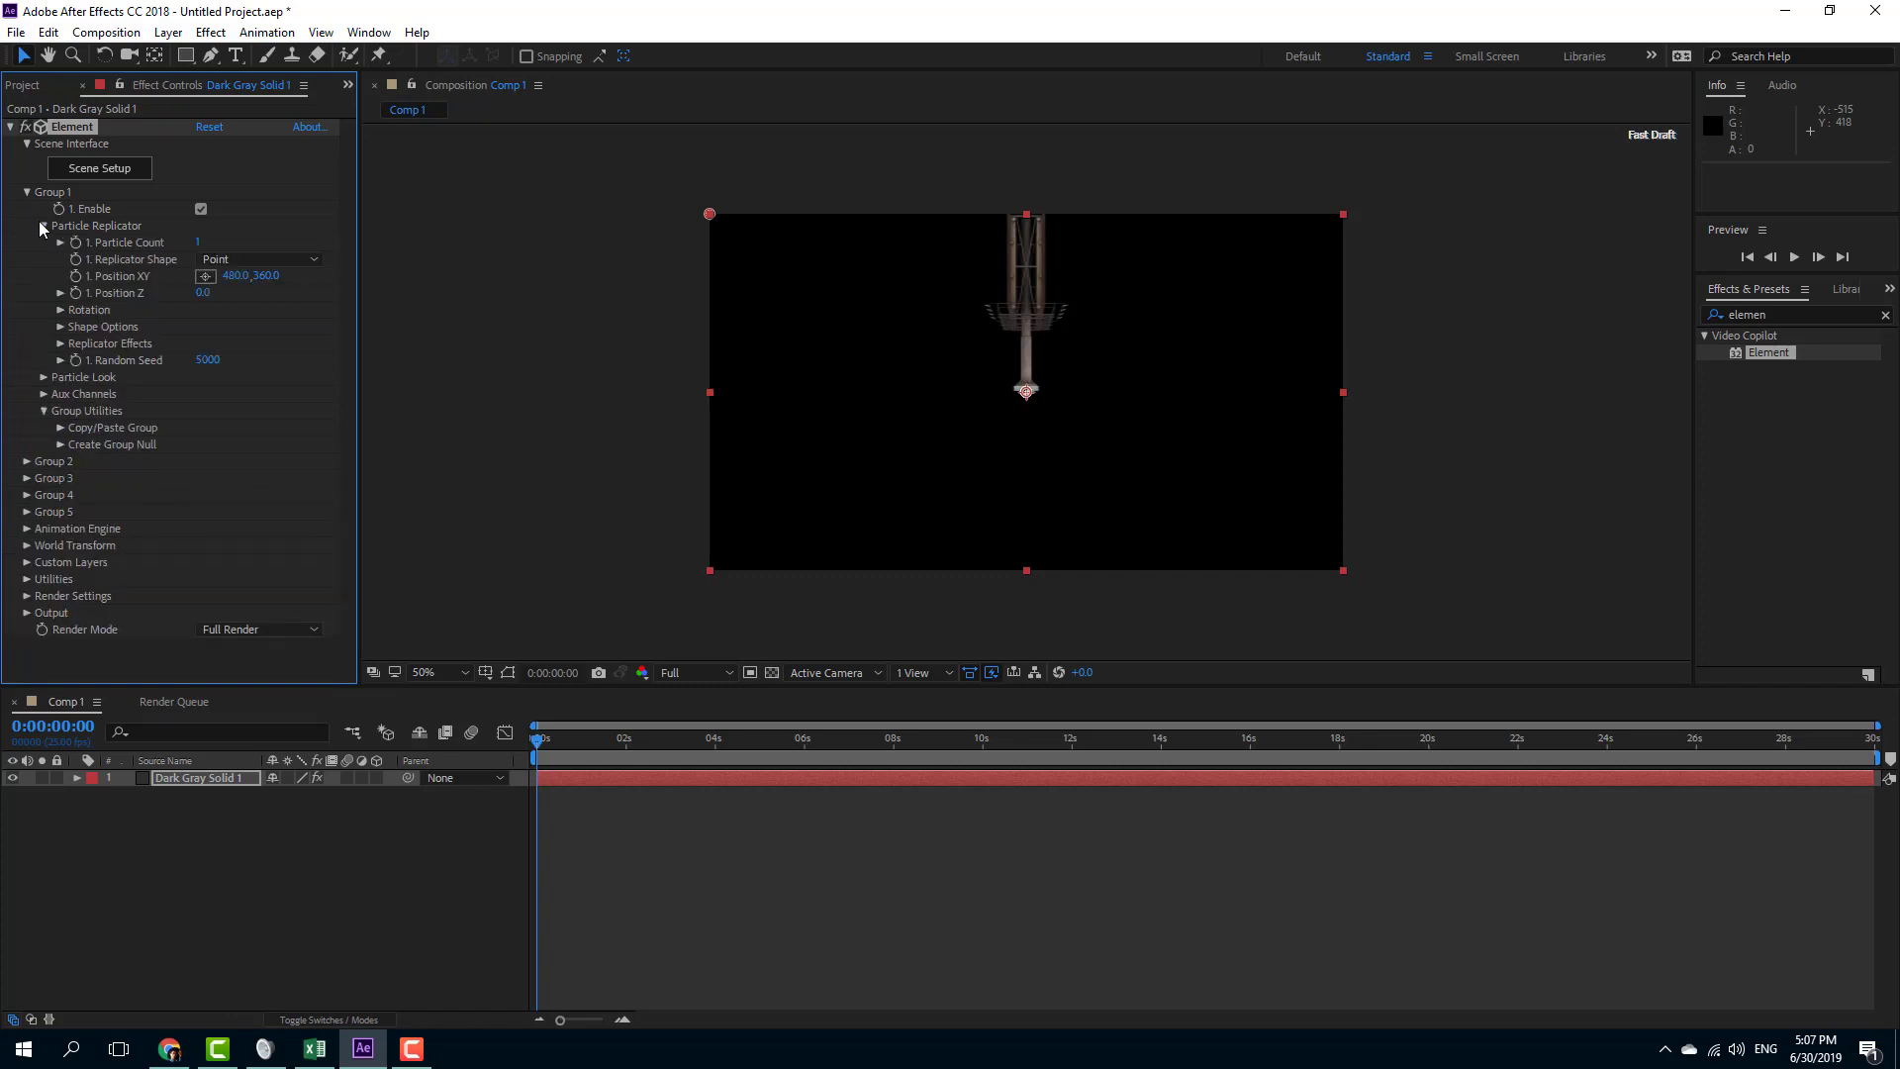
click(60, 311)
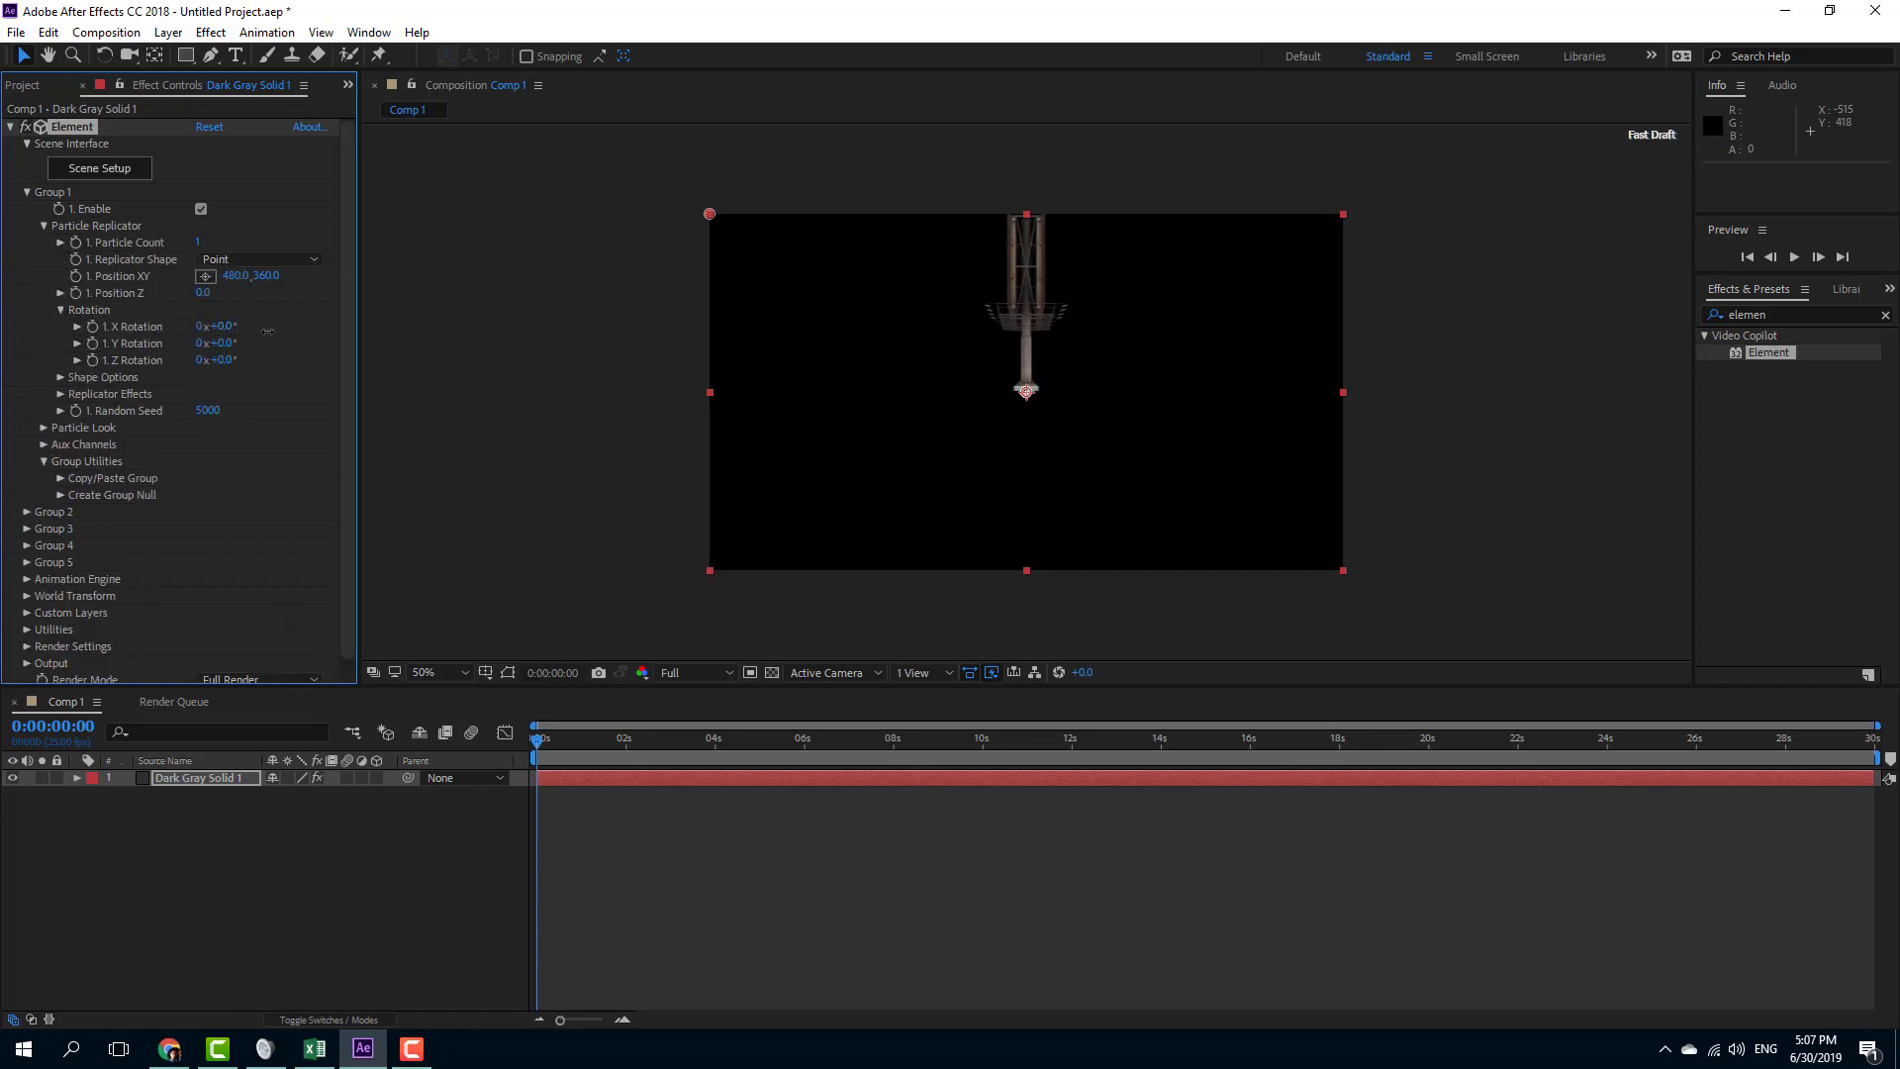
drag(286, 331, 148, 362)
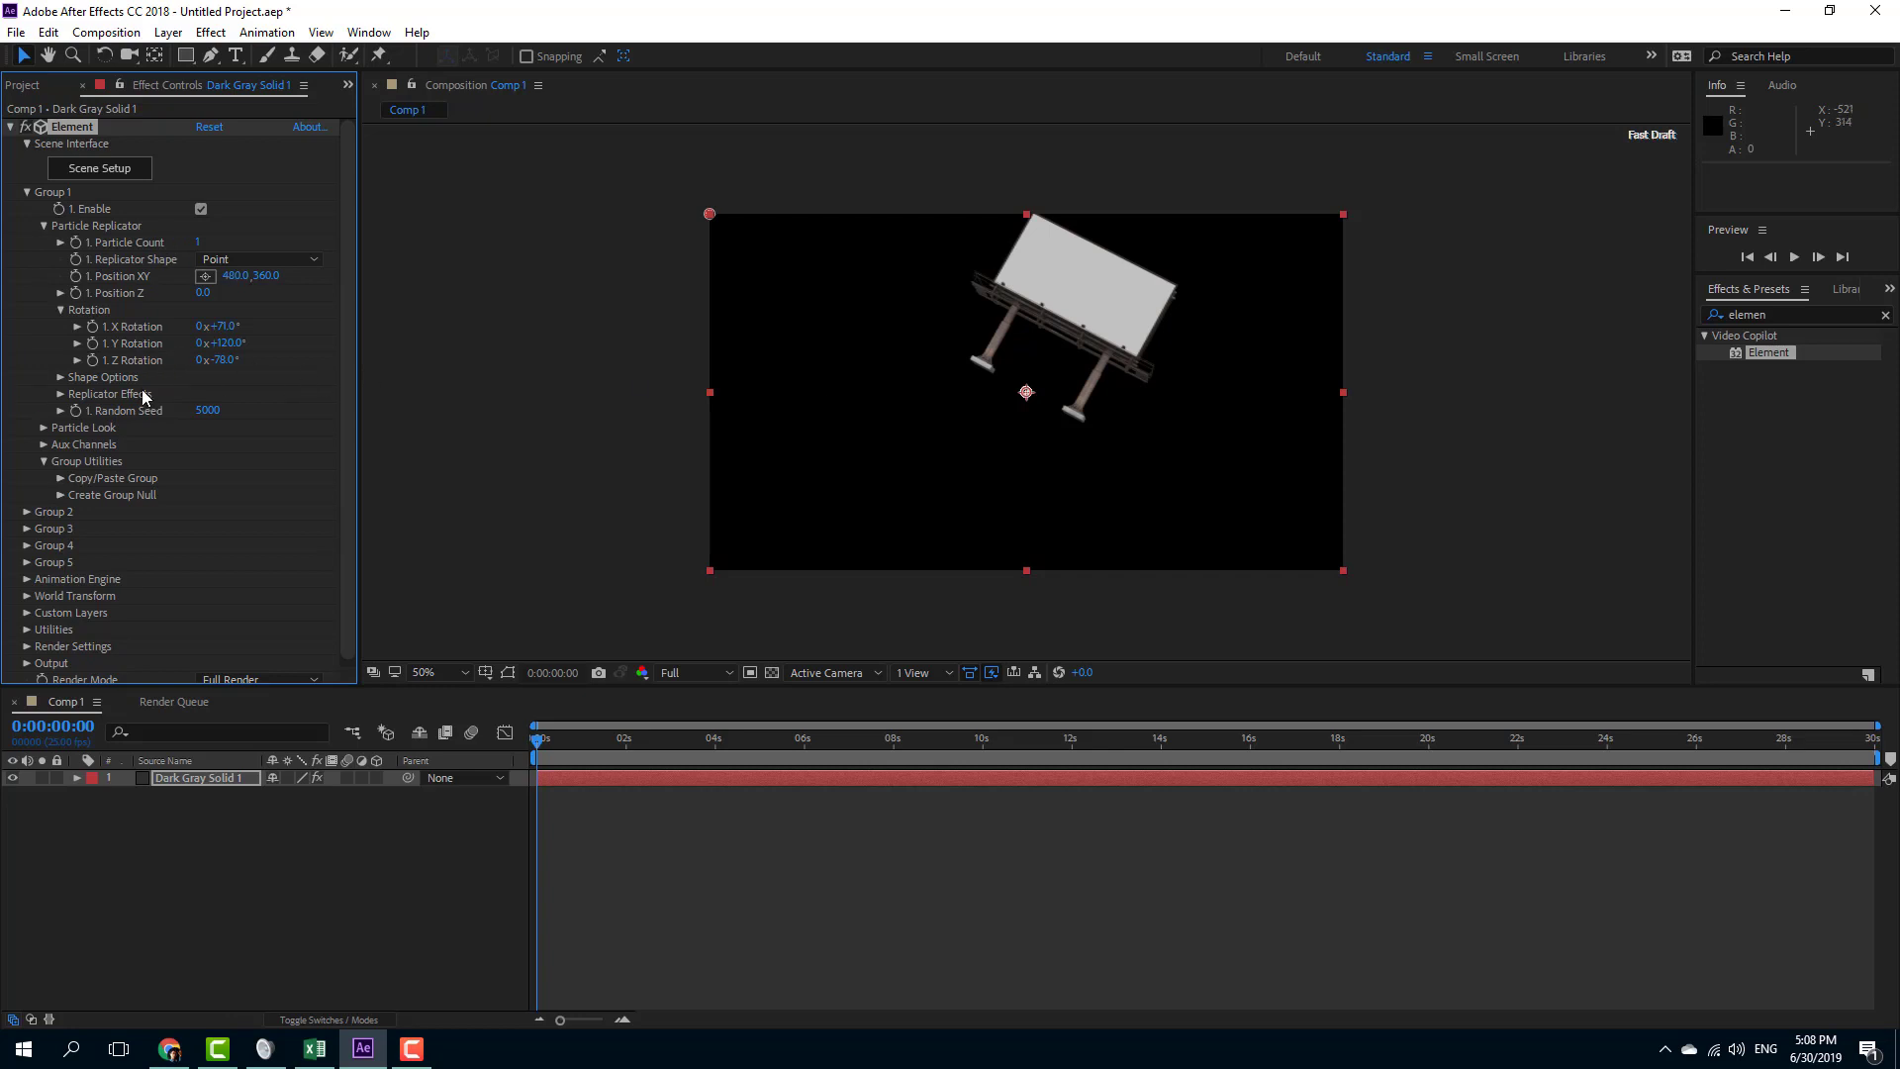
Under Render Settings > Lighting, set Add Lighting to Single Light, then Clean Blue
click(27, 191)
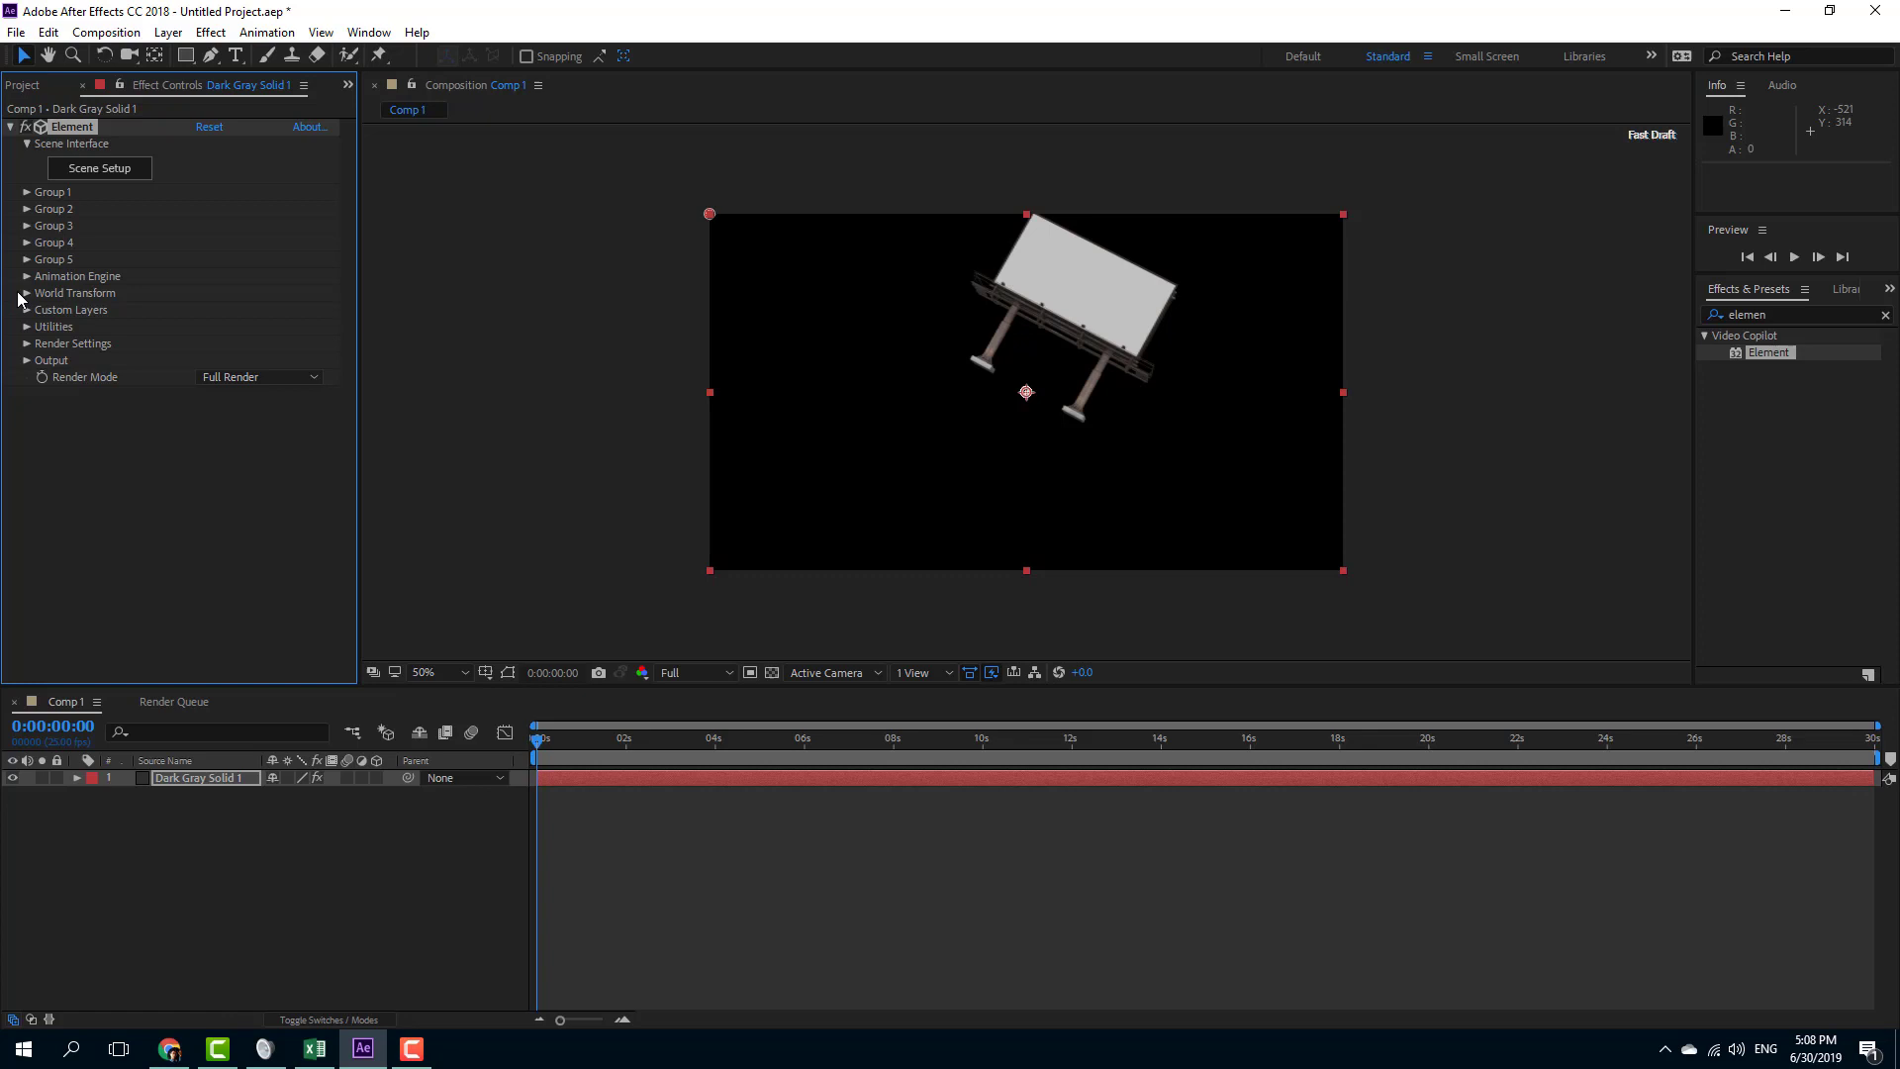
click(27, 344)
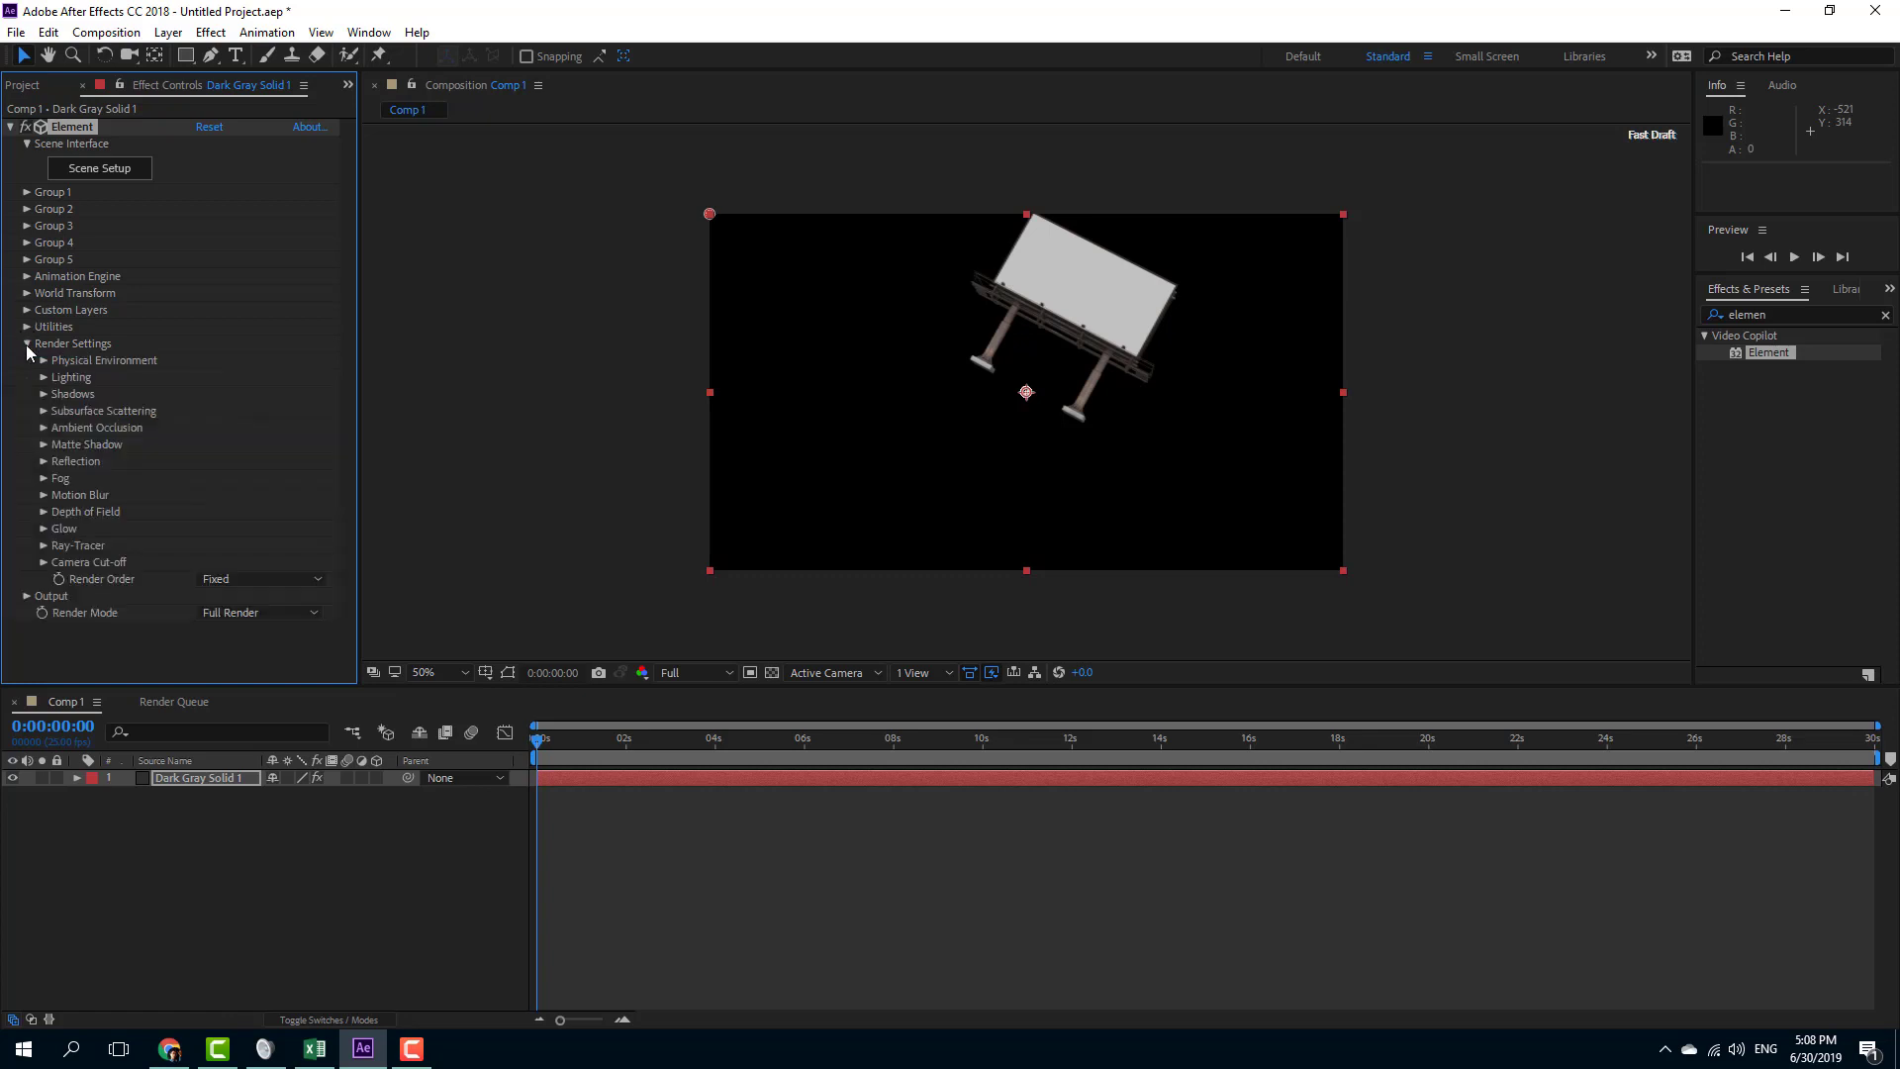
click(43, 378)
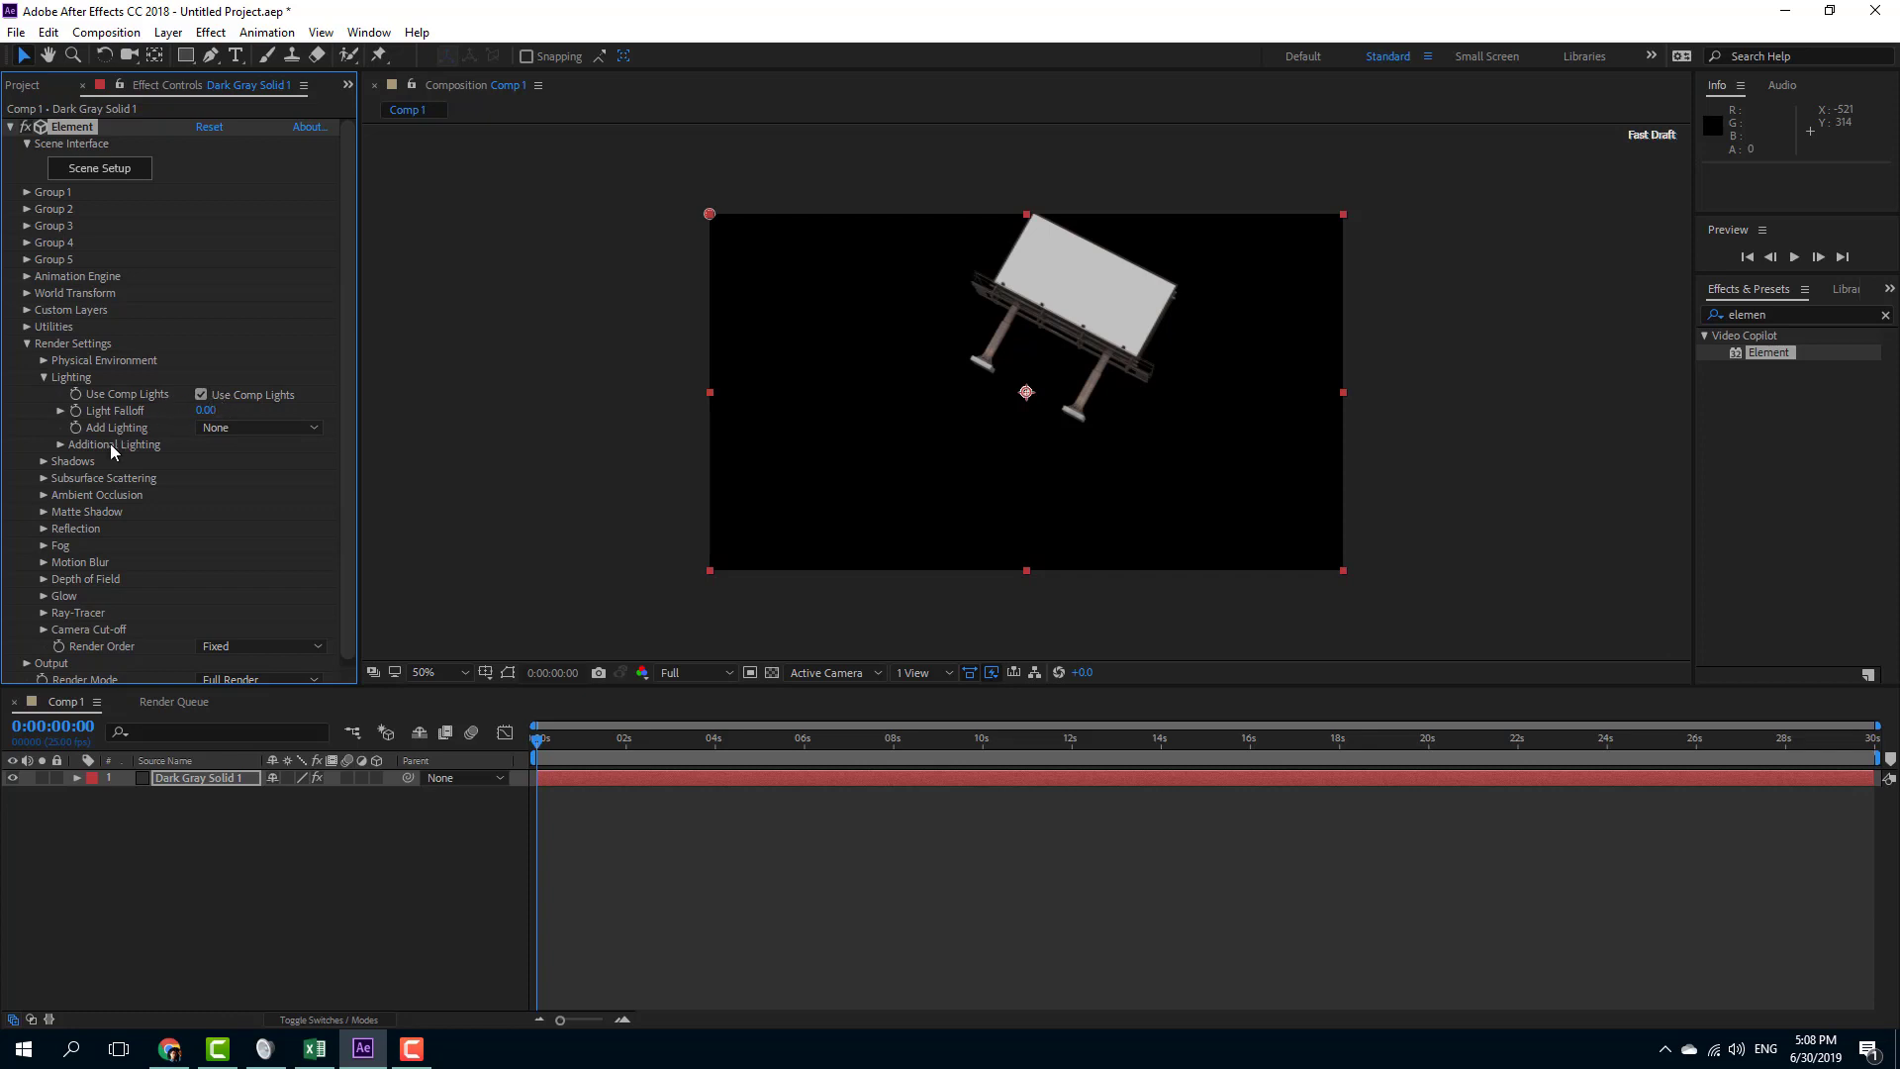
click(279, 430)
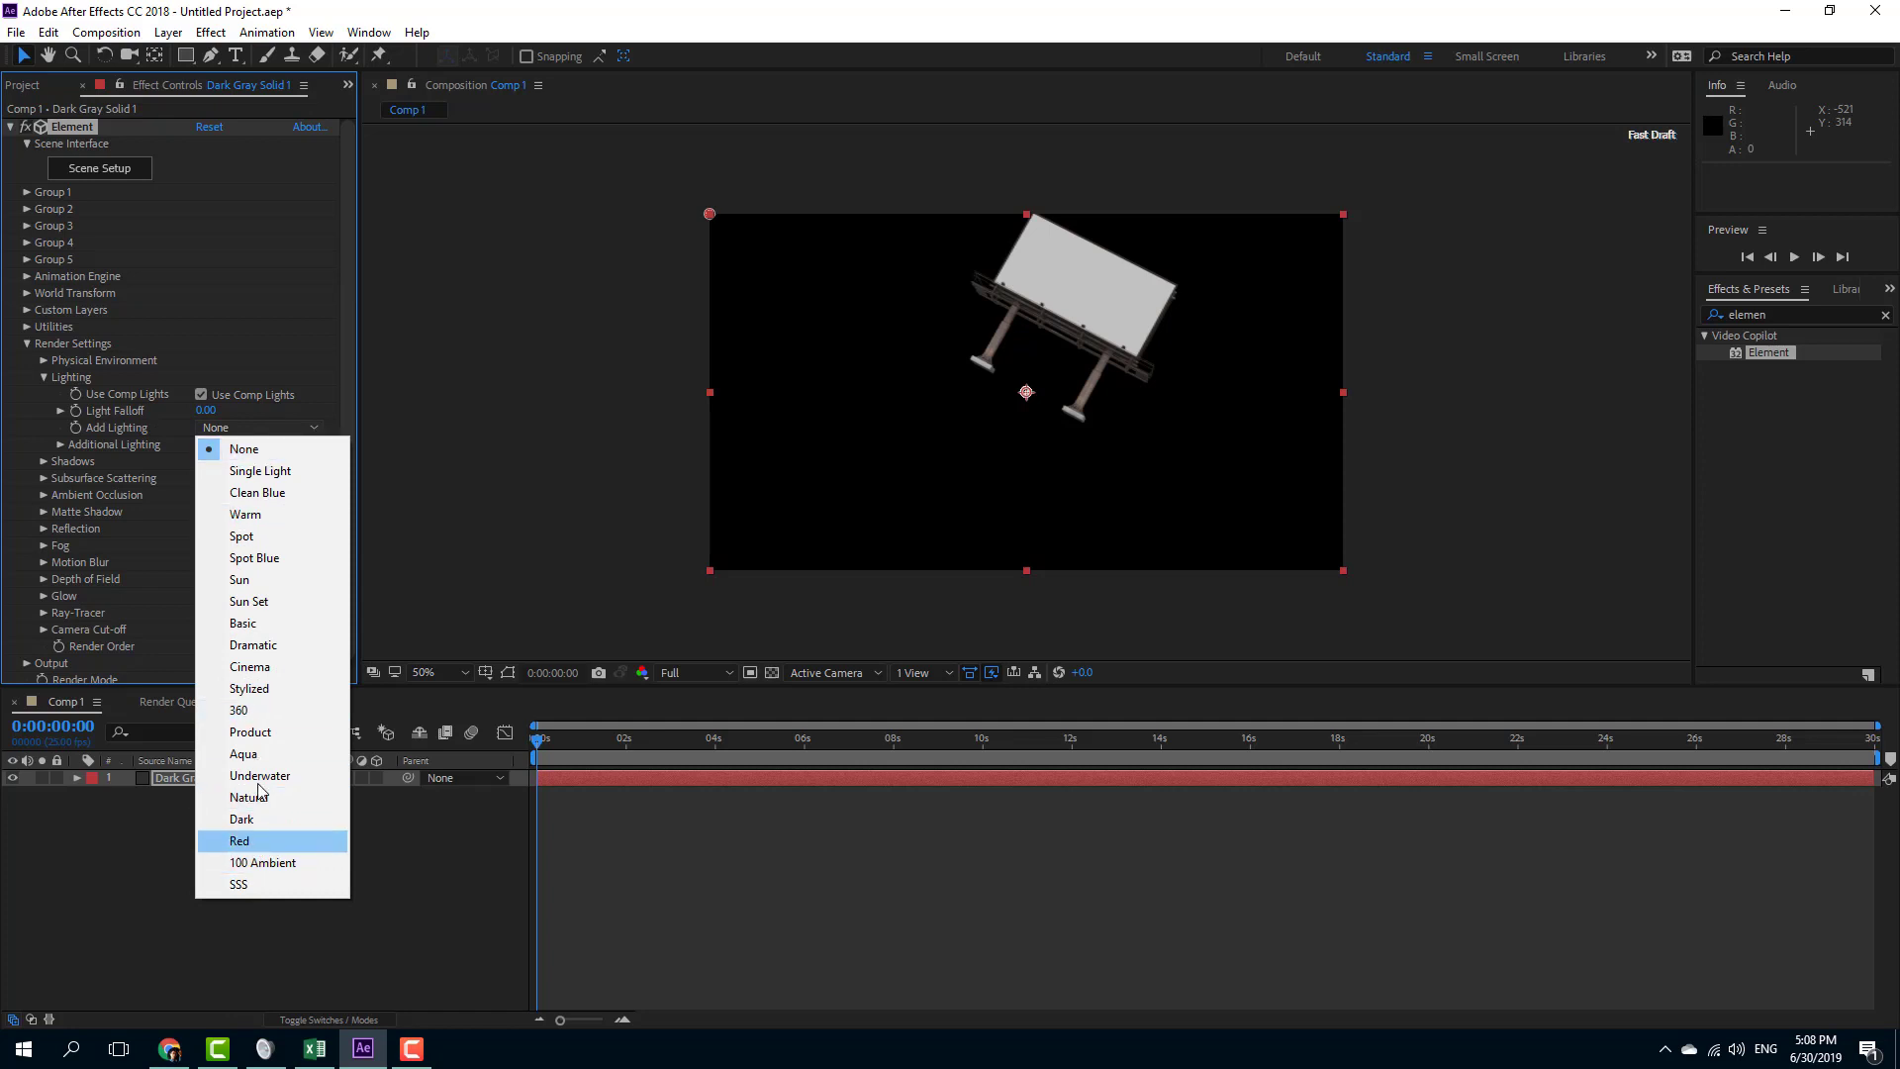
click(285, 473)
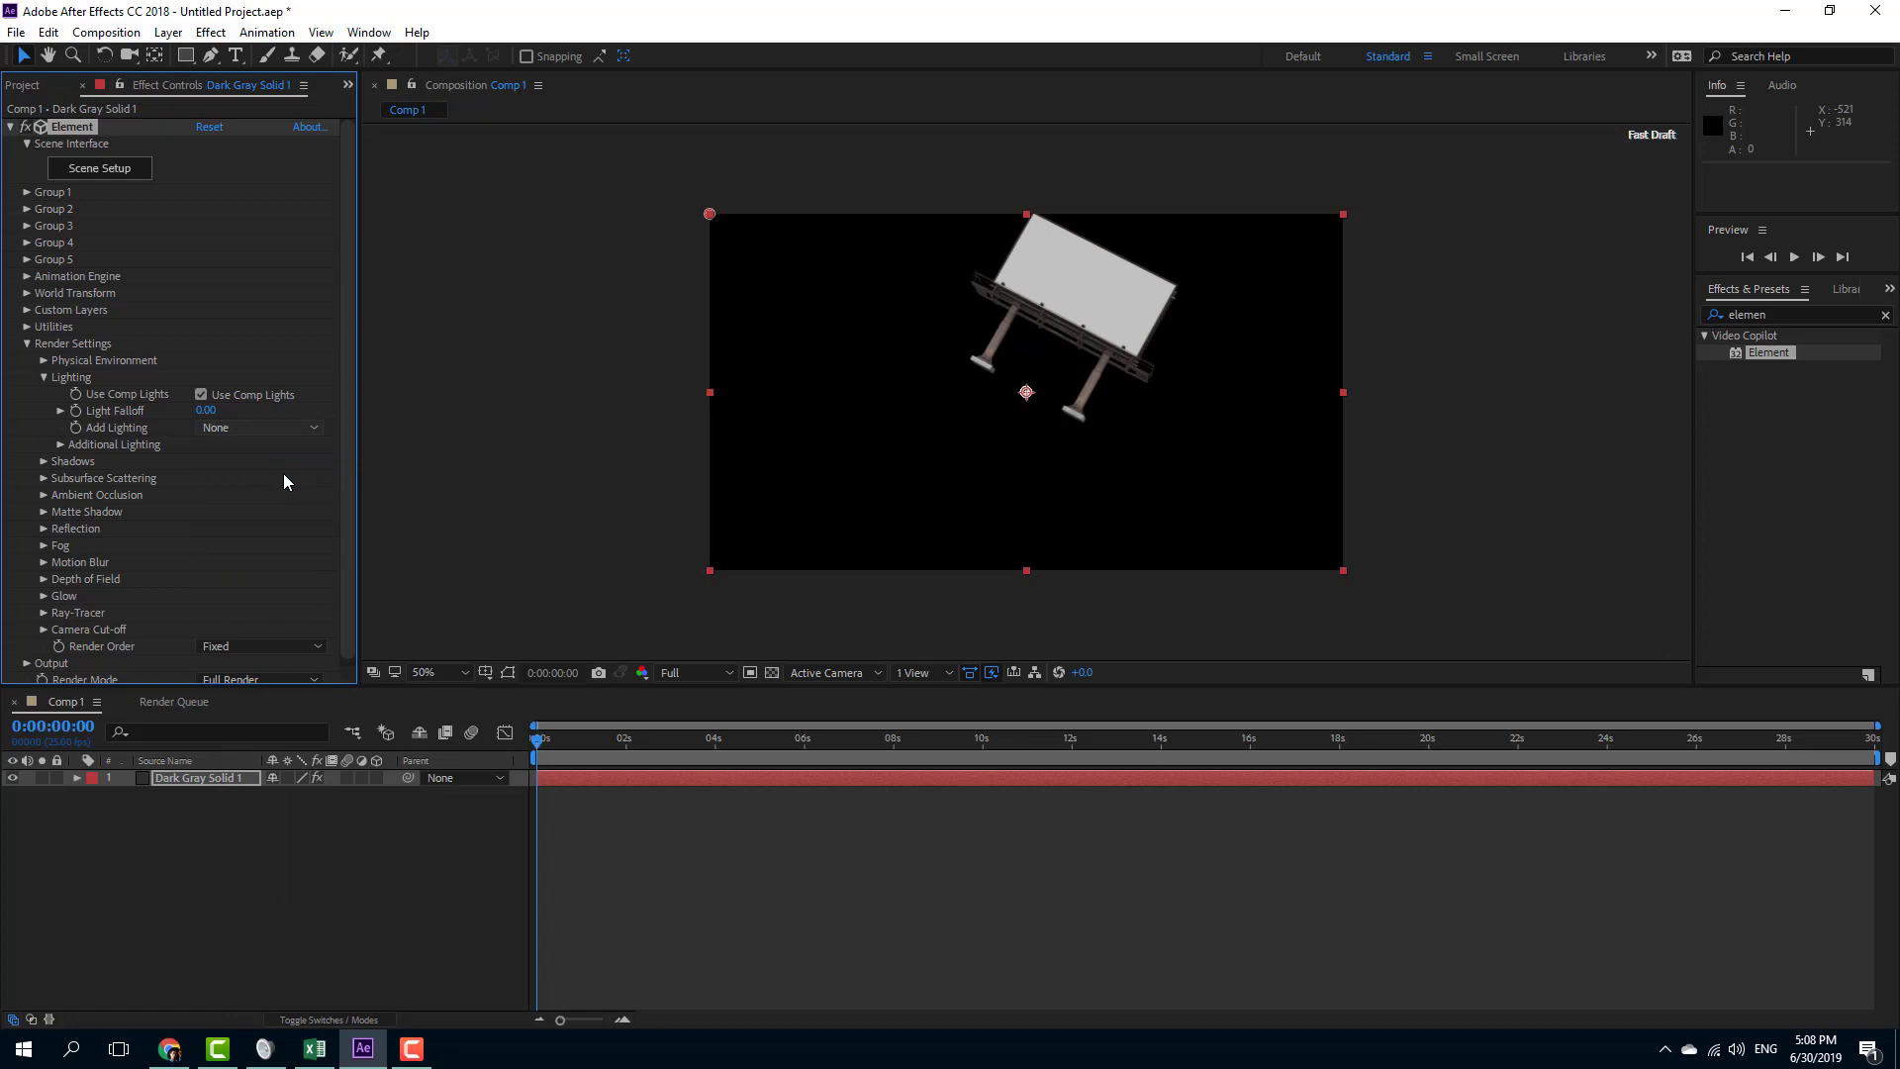
click(280, 428)
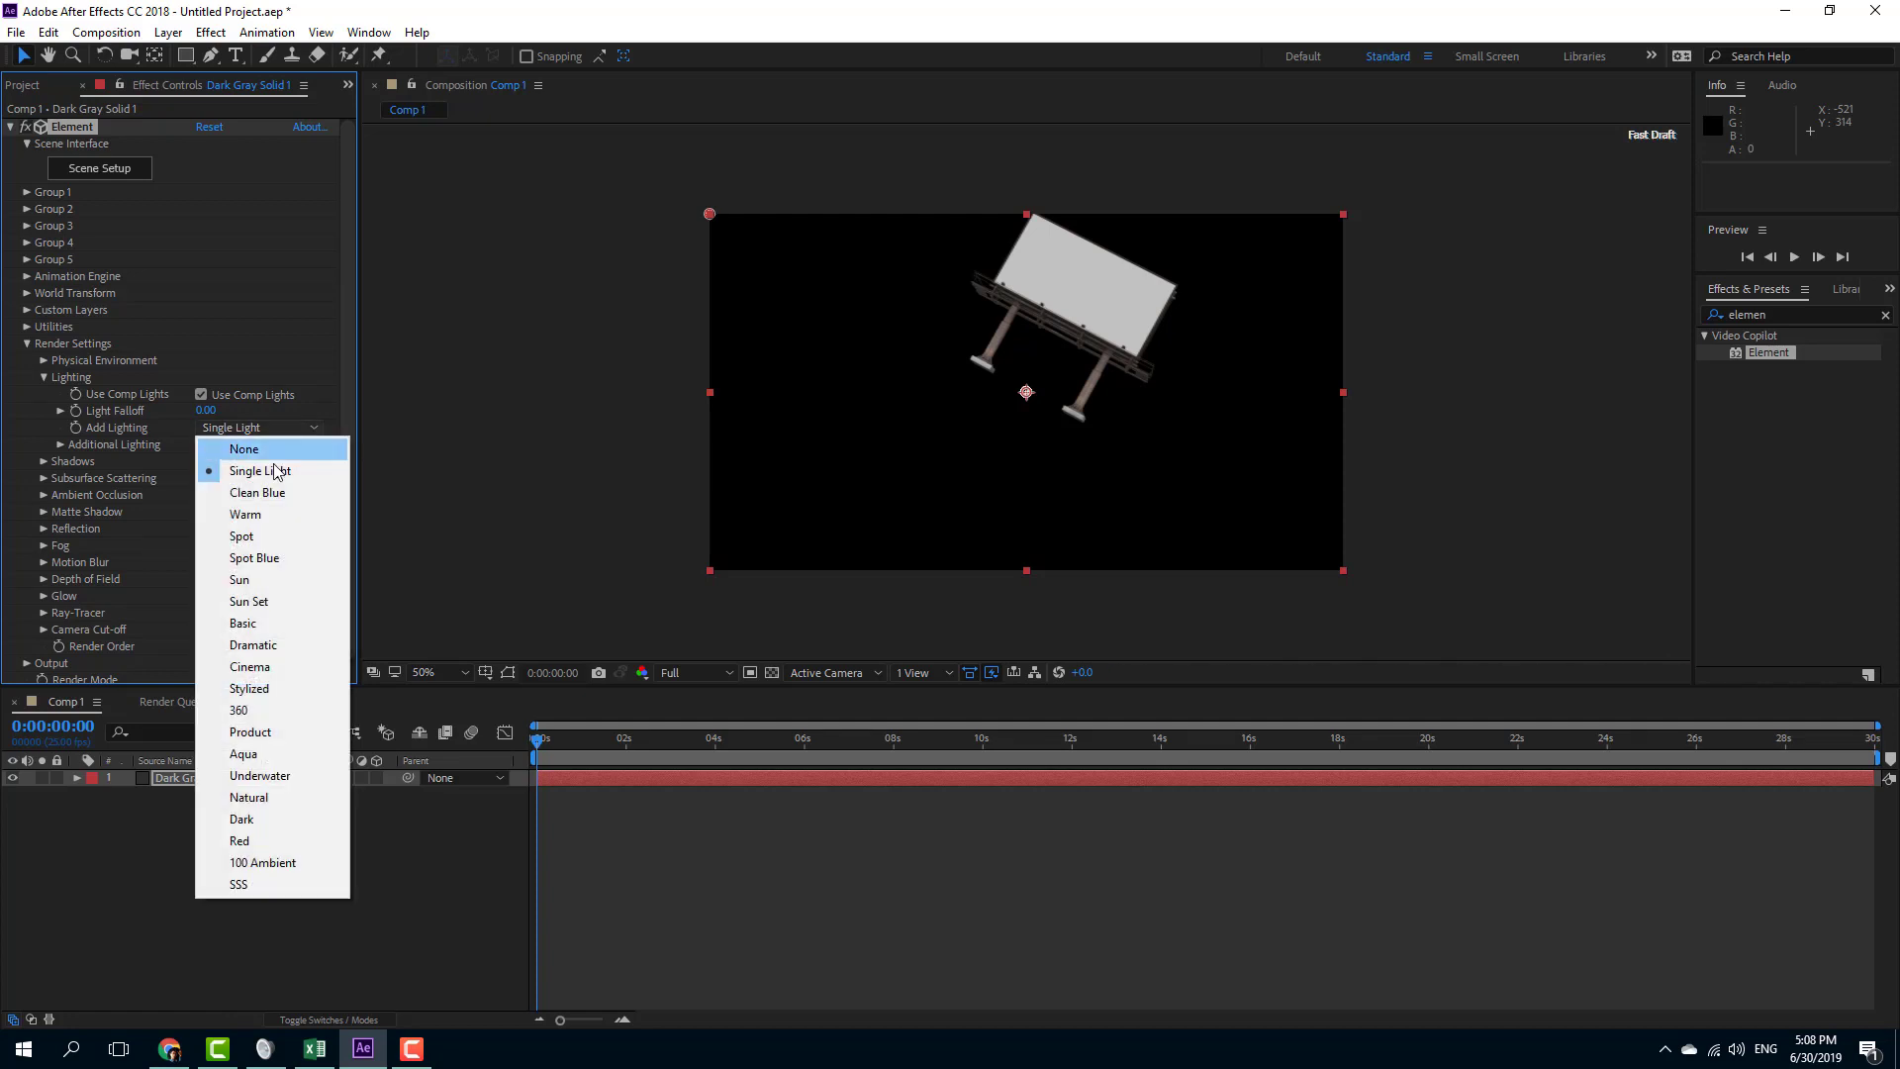
click(274, 490)
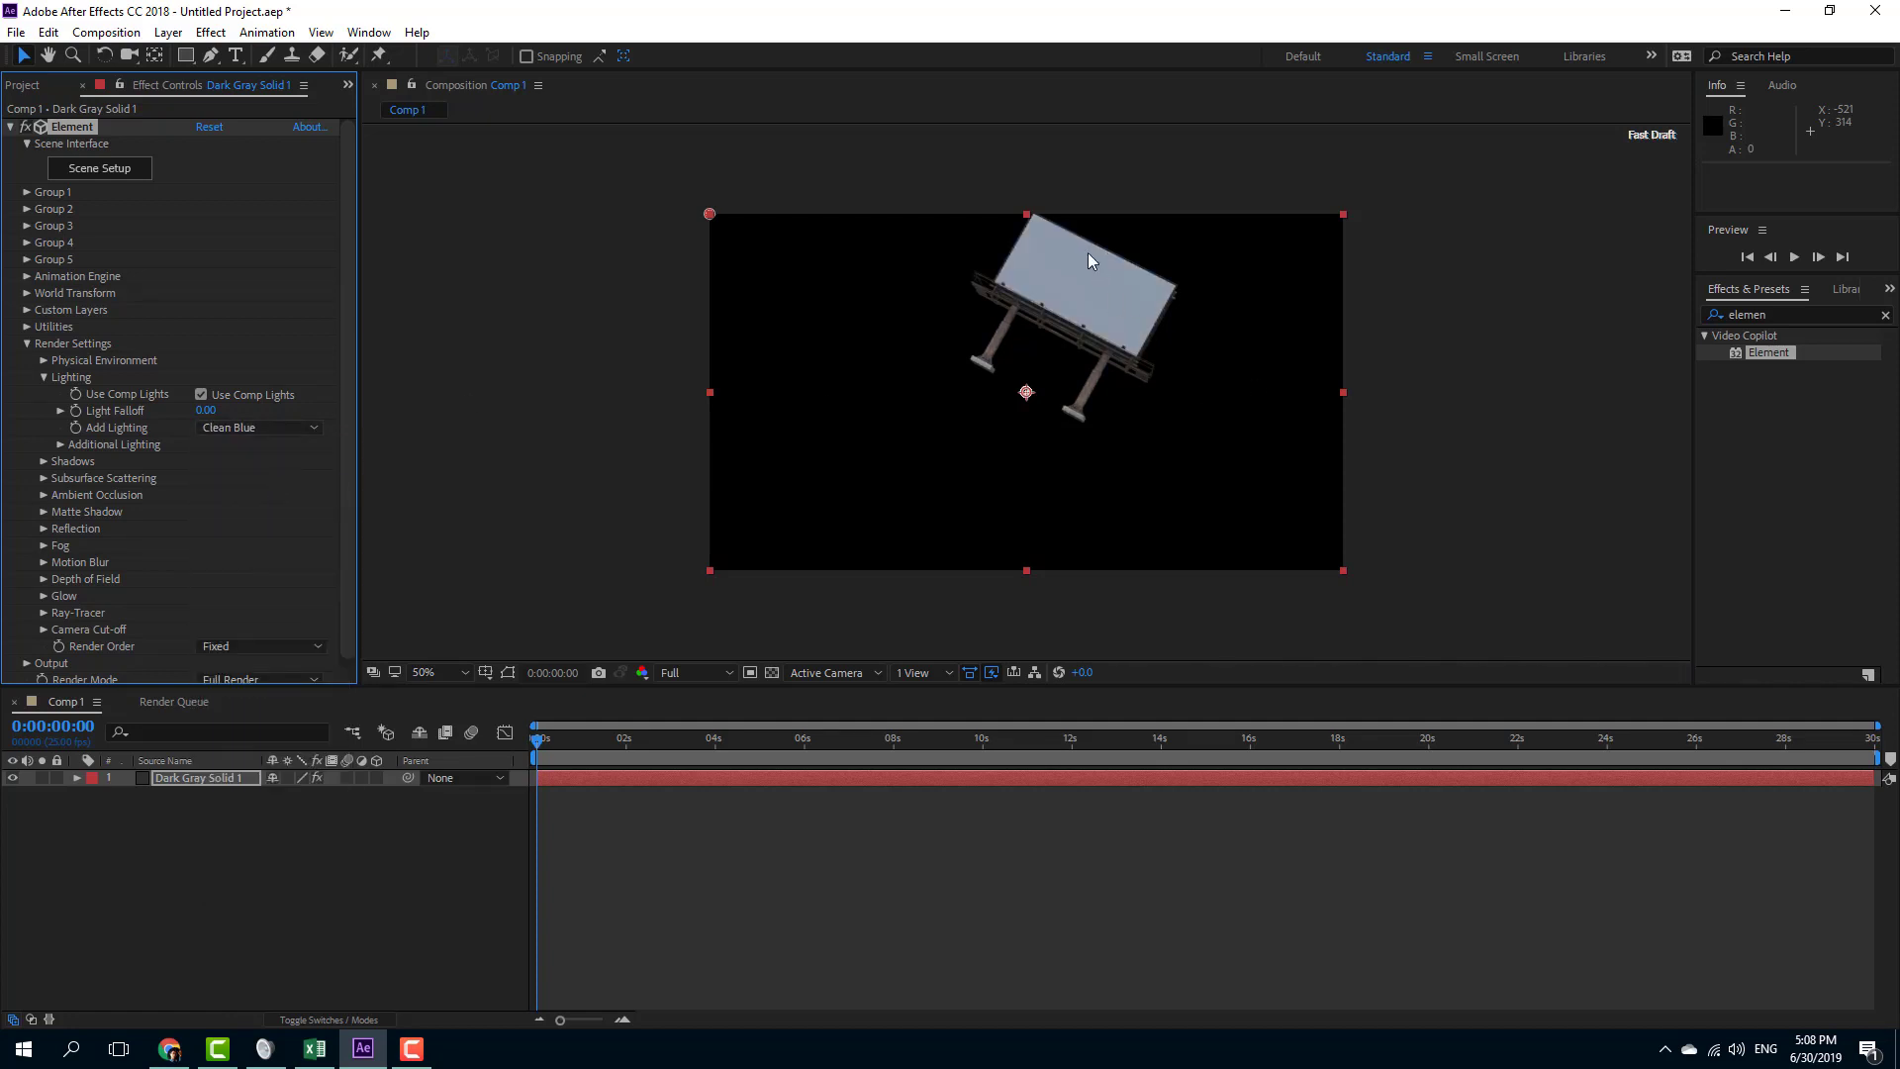
Switch Add Lighting through Warm and Spot to Aqua, then expand Group 1 again
click(257, 428)
click(273, 519)
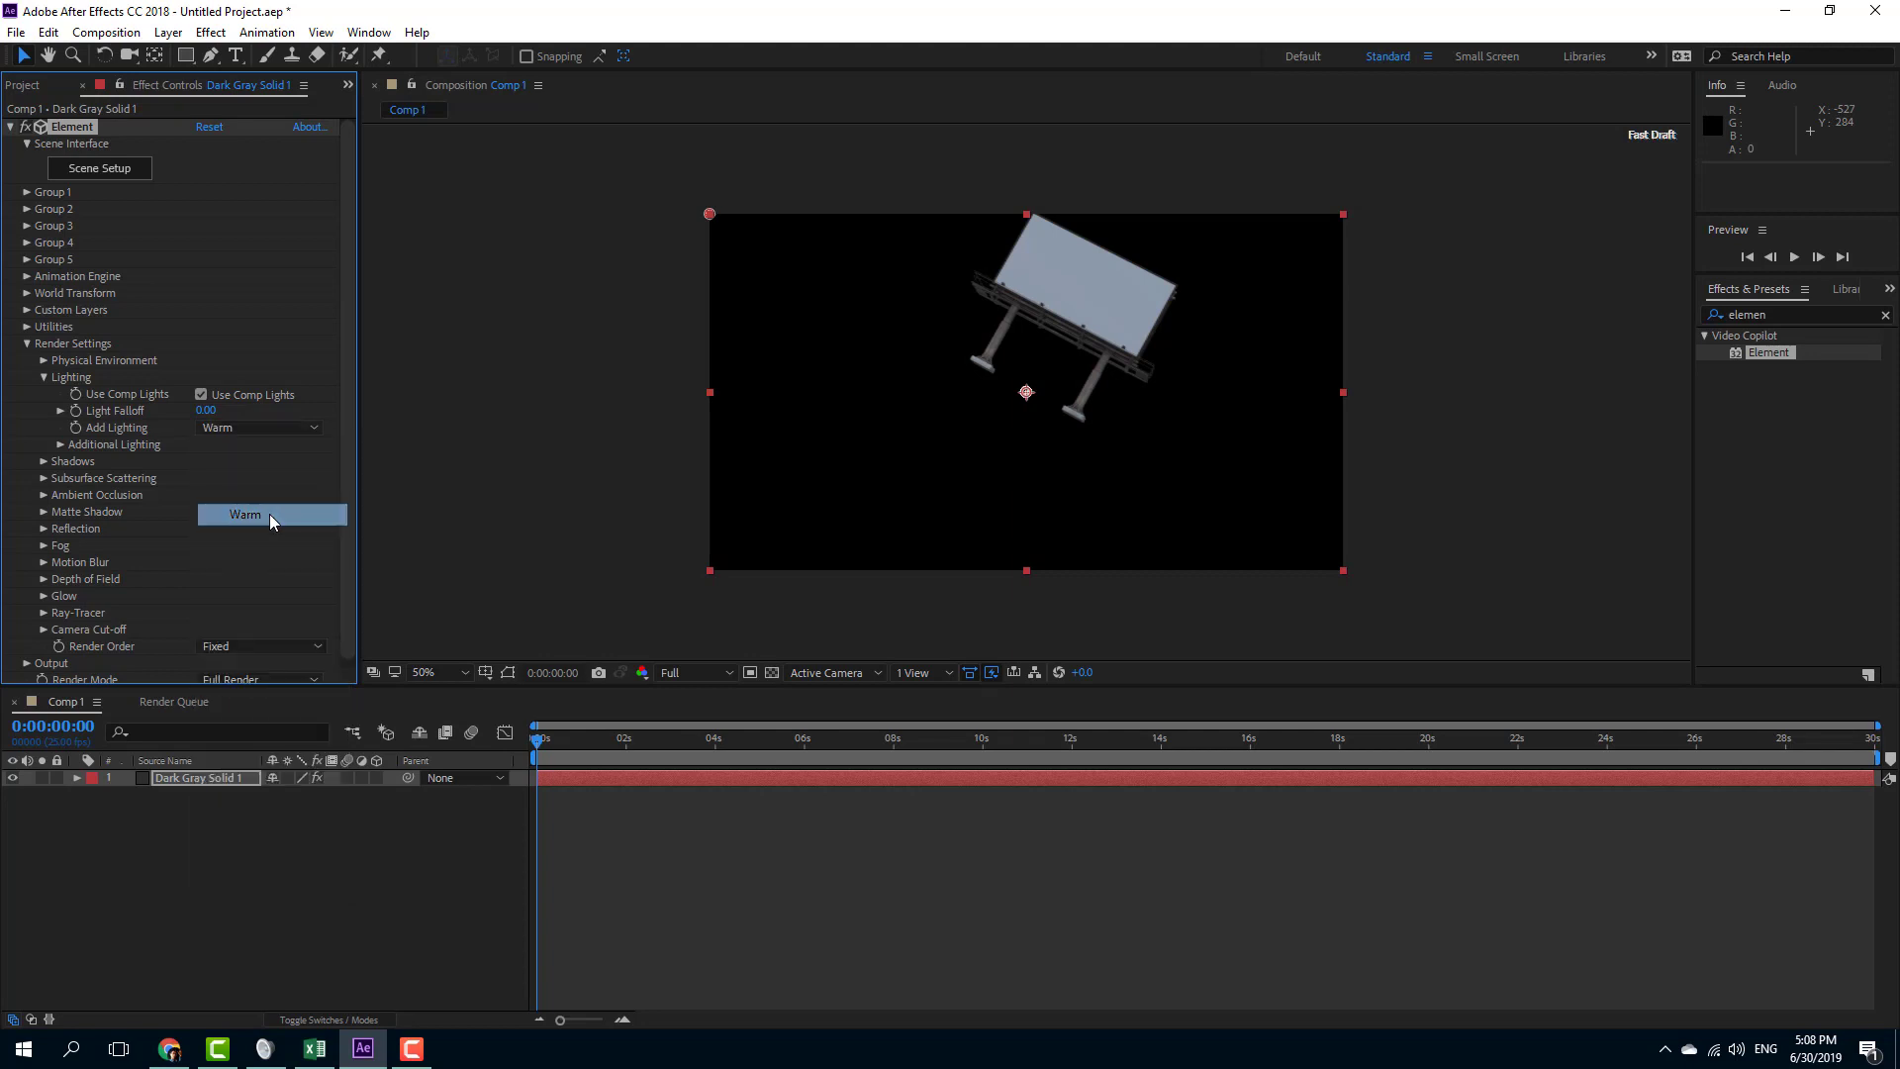
click(304, 435)
click(288, 536)
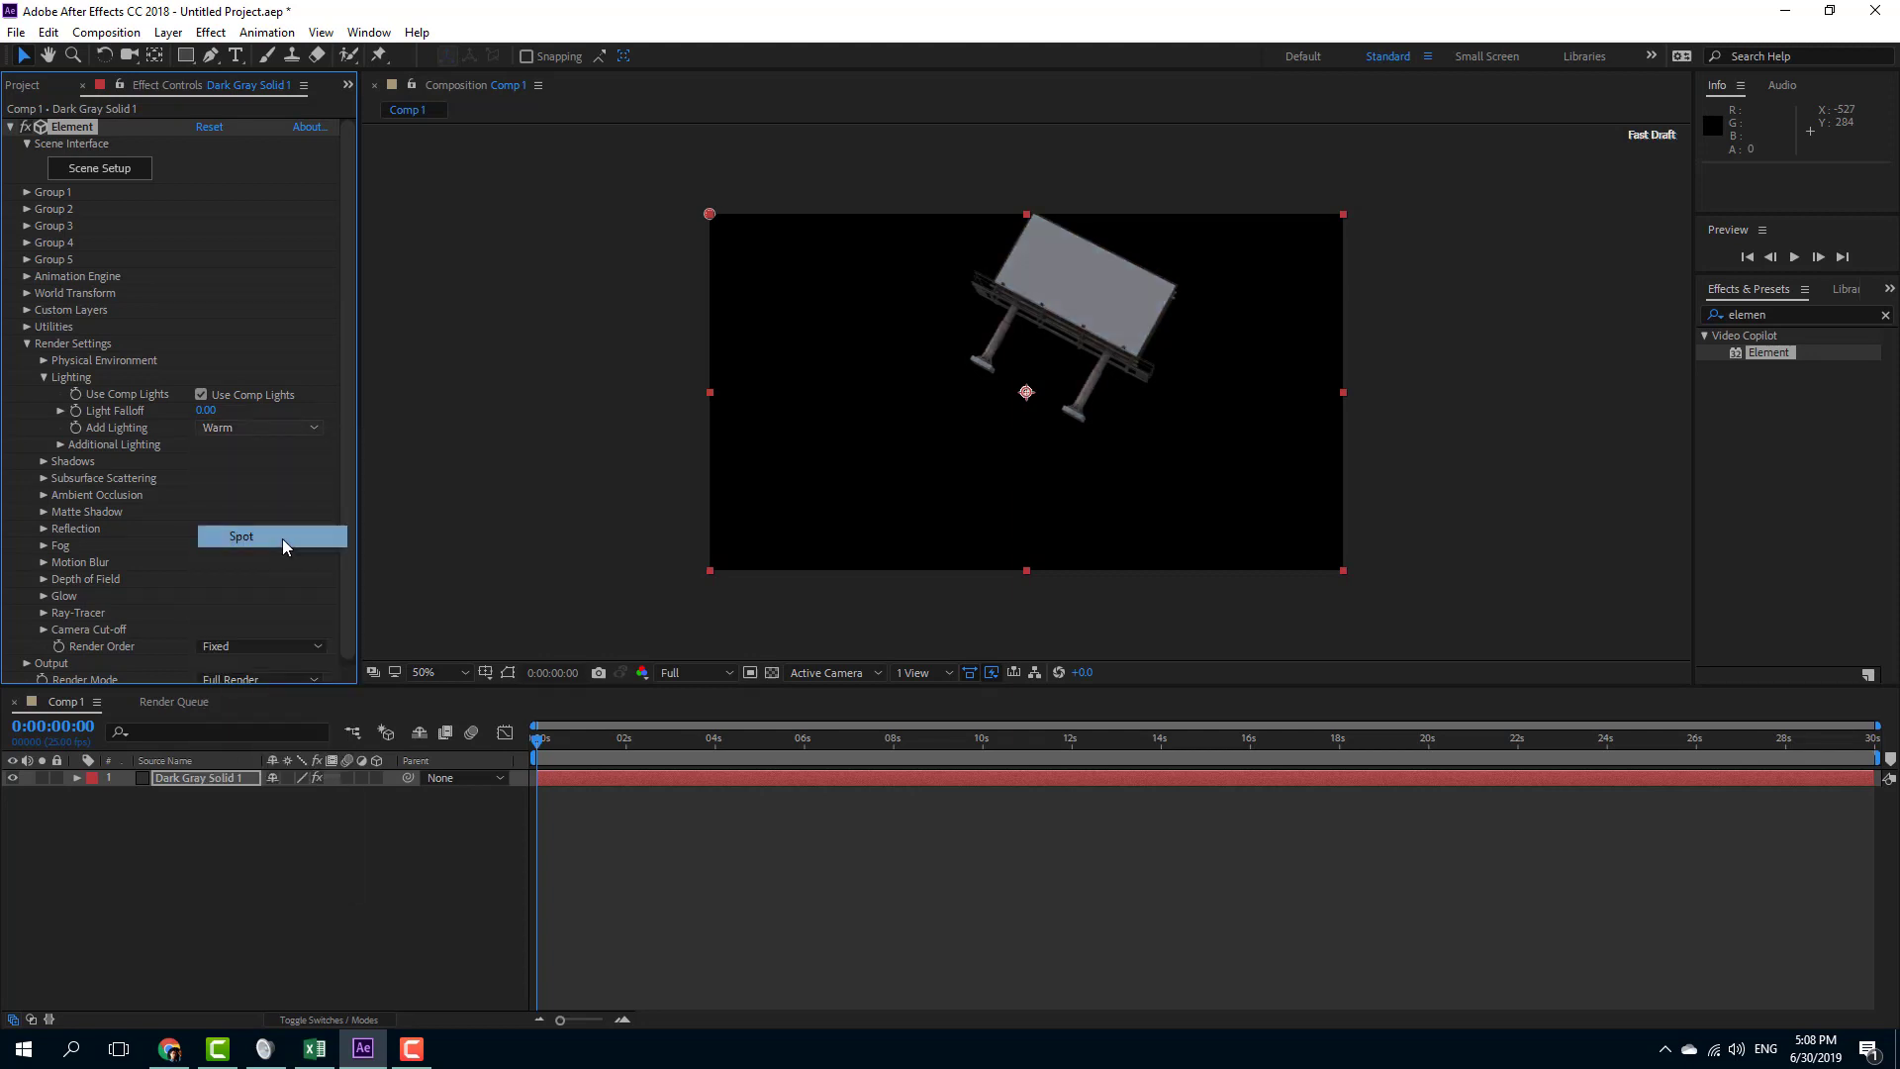
click(297, 429)
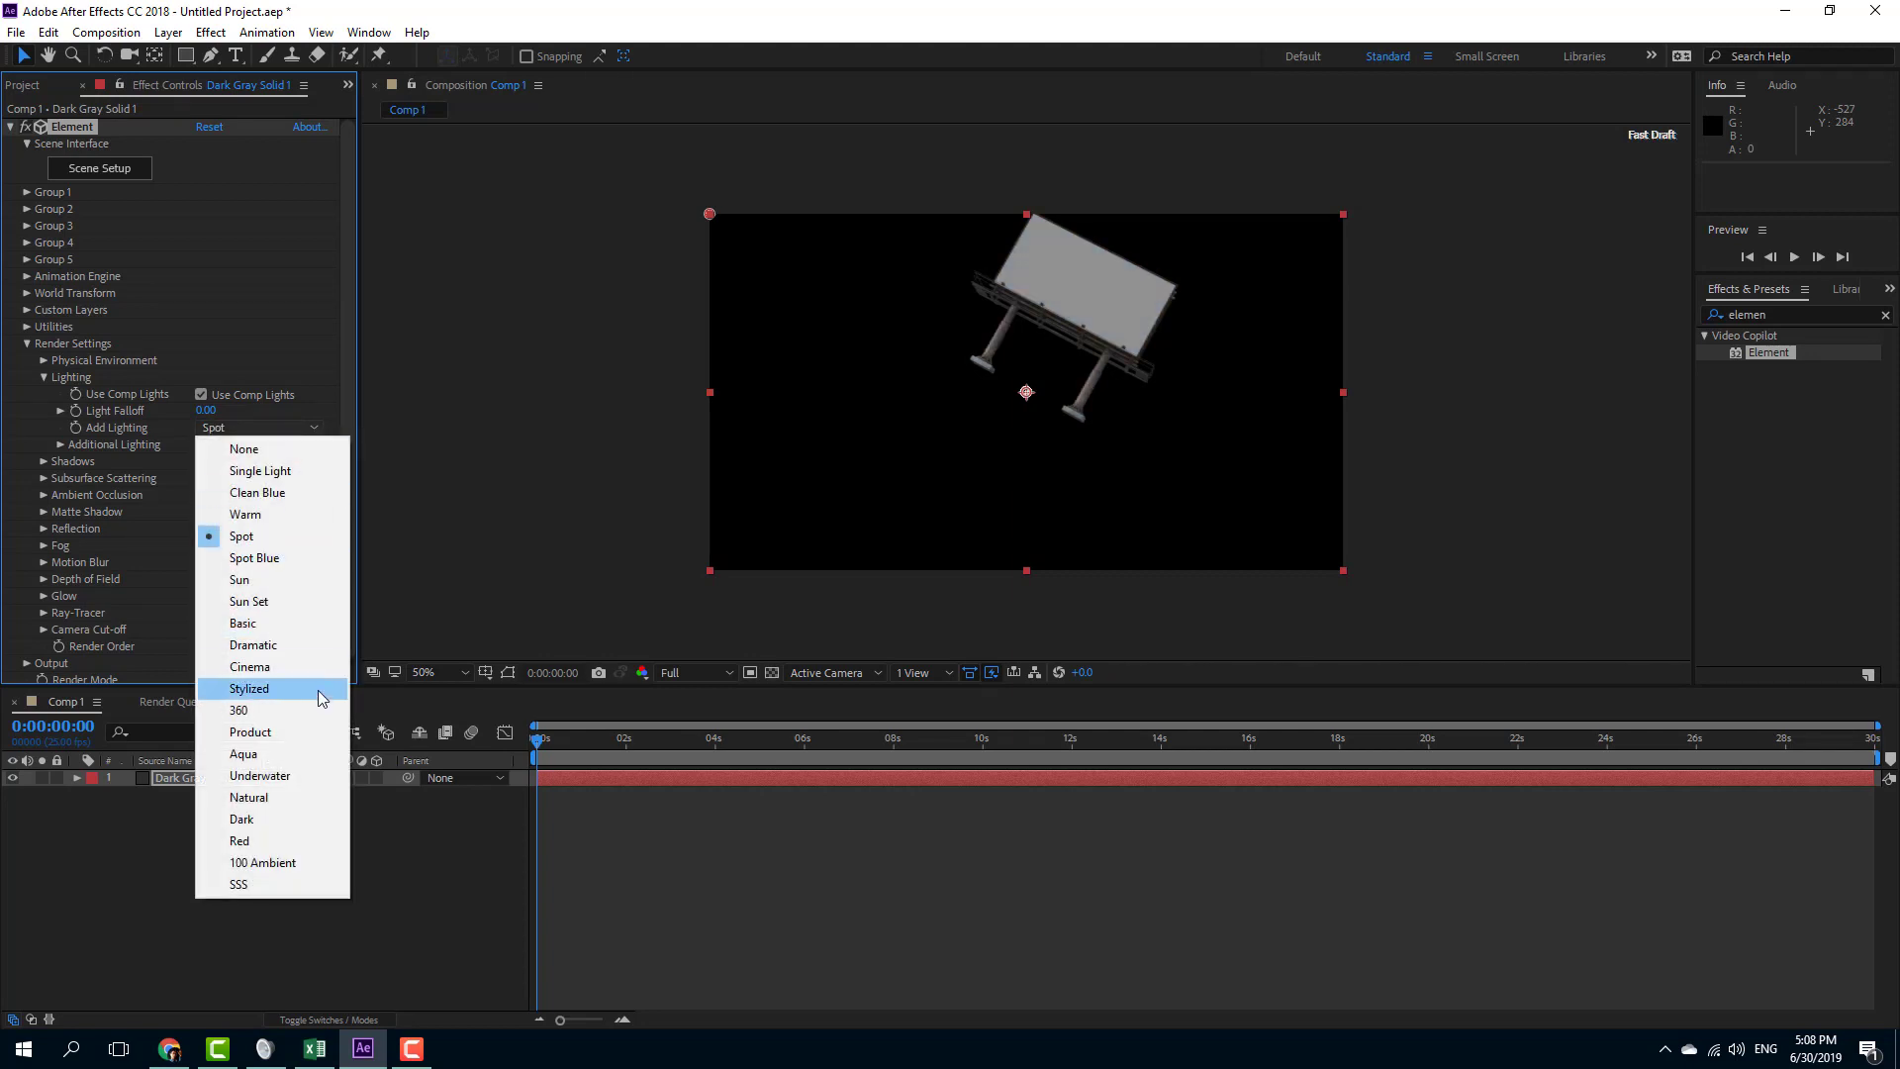
click(302, 750)
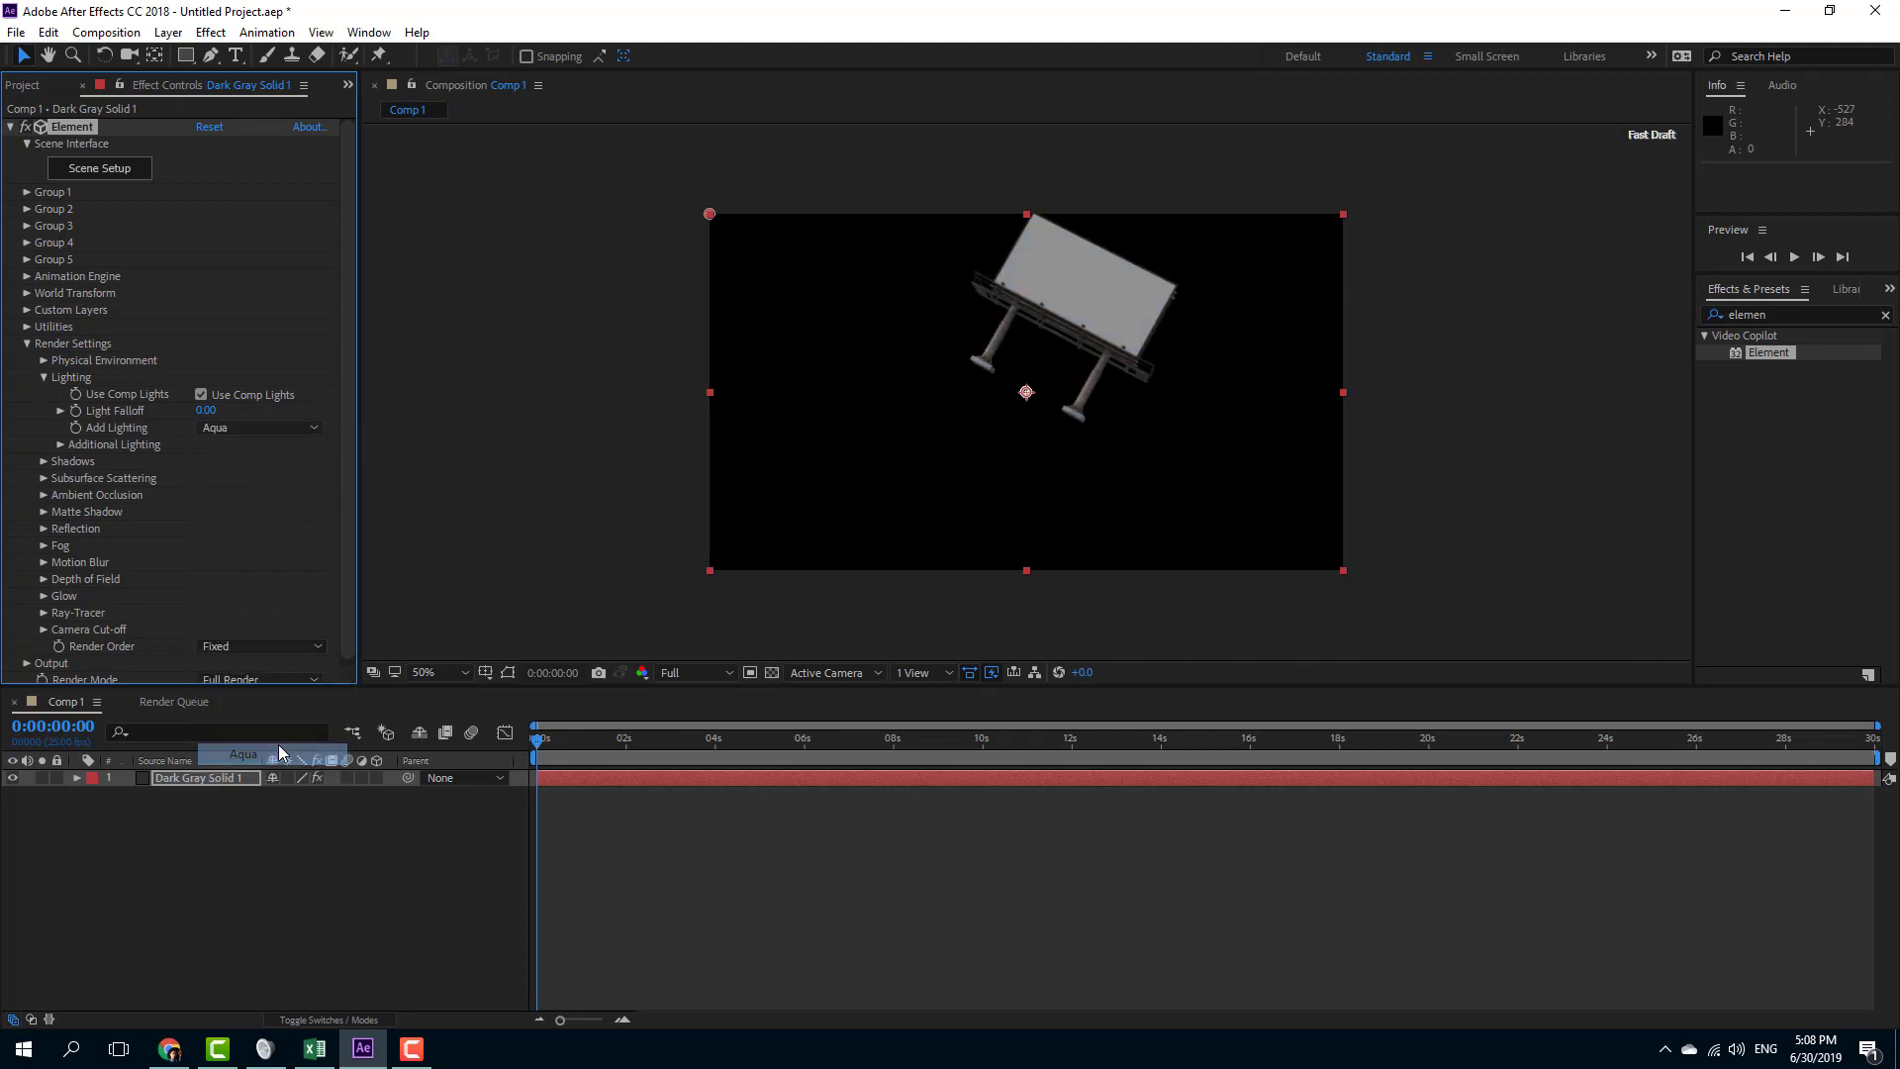
click(296, 429)
click(345, 354)
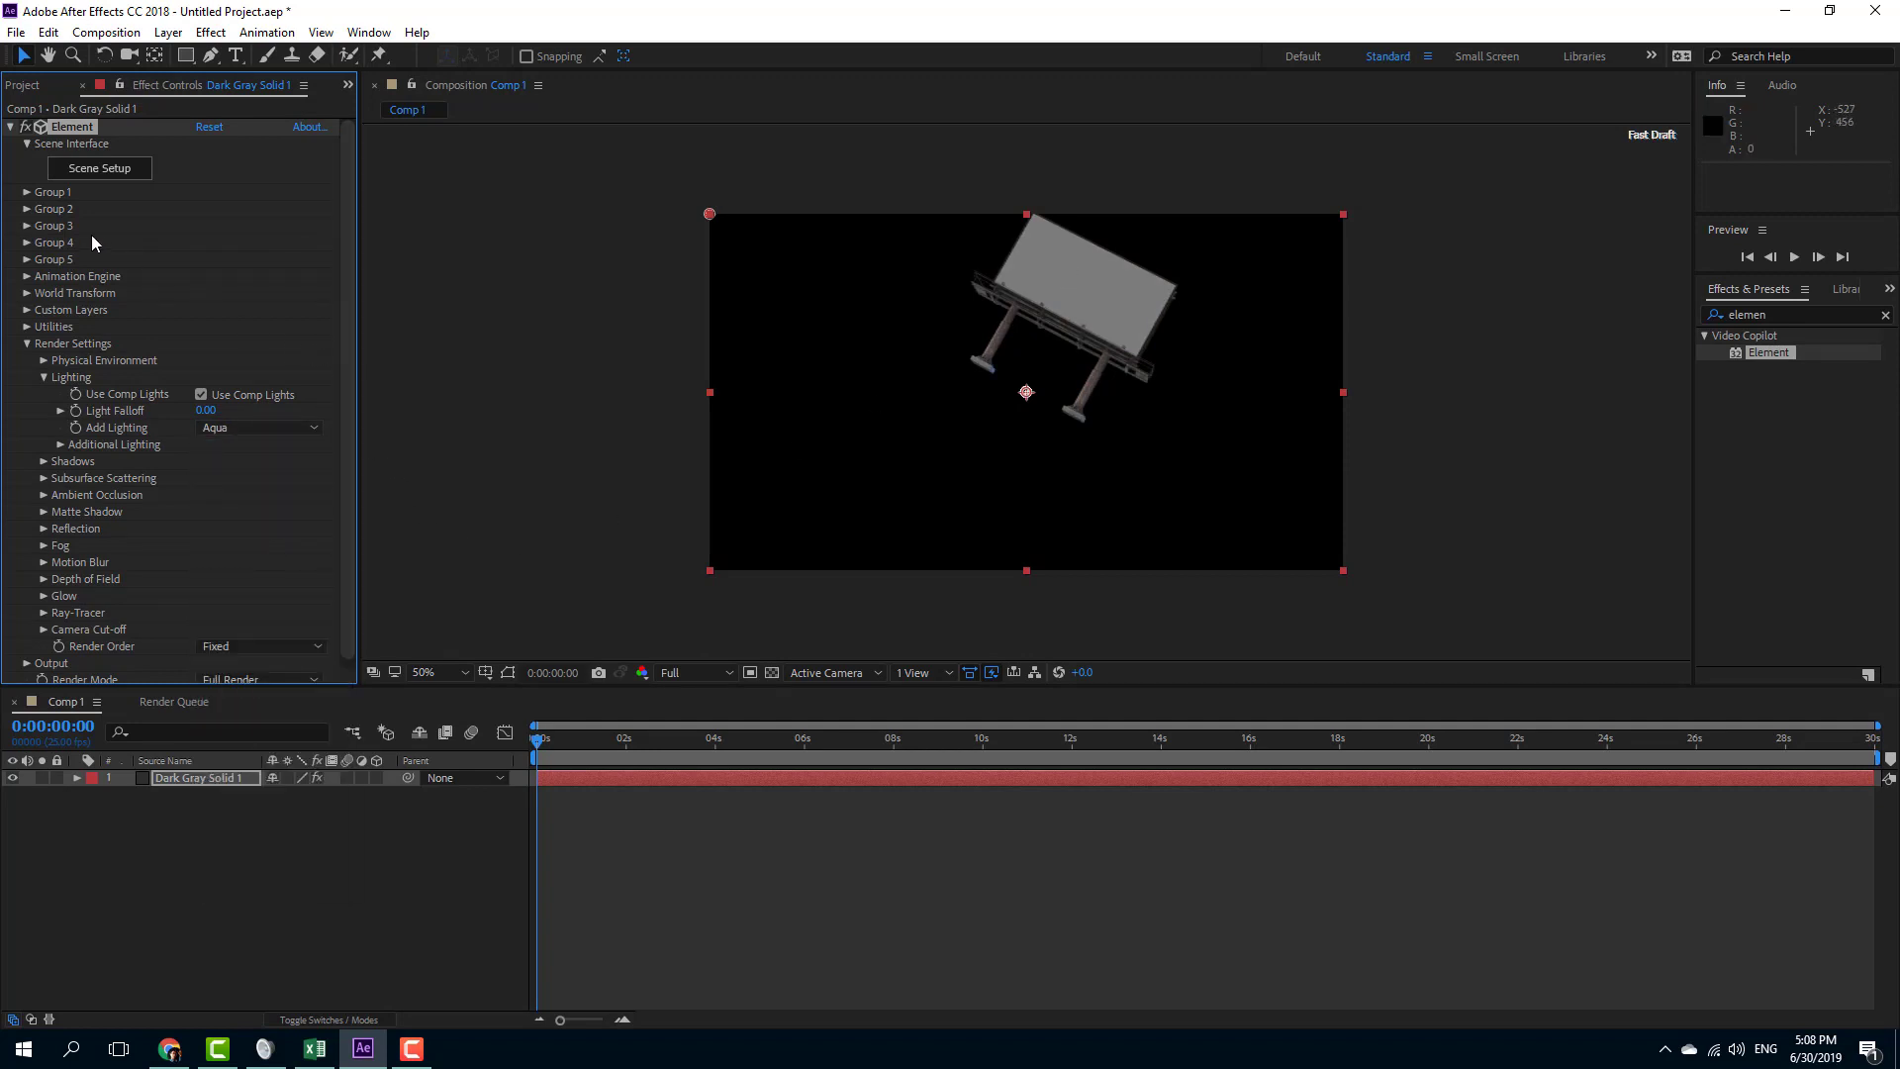
click(27, 193)
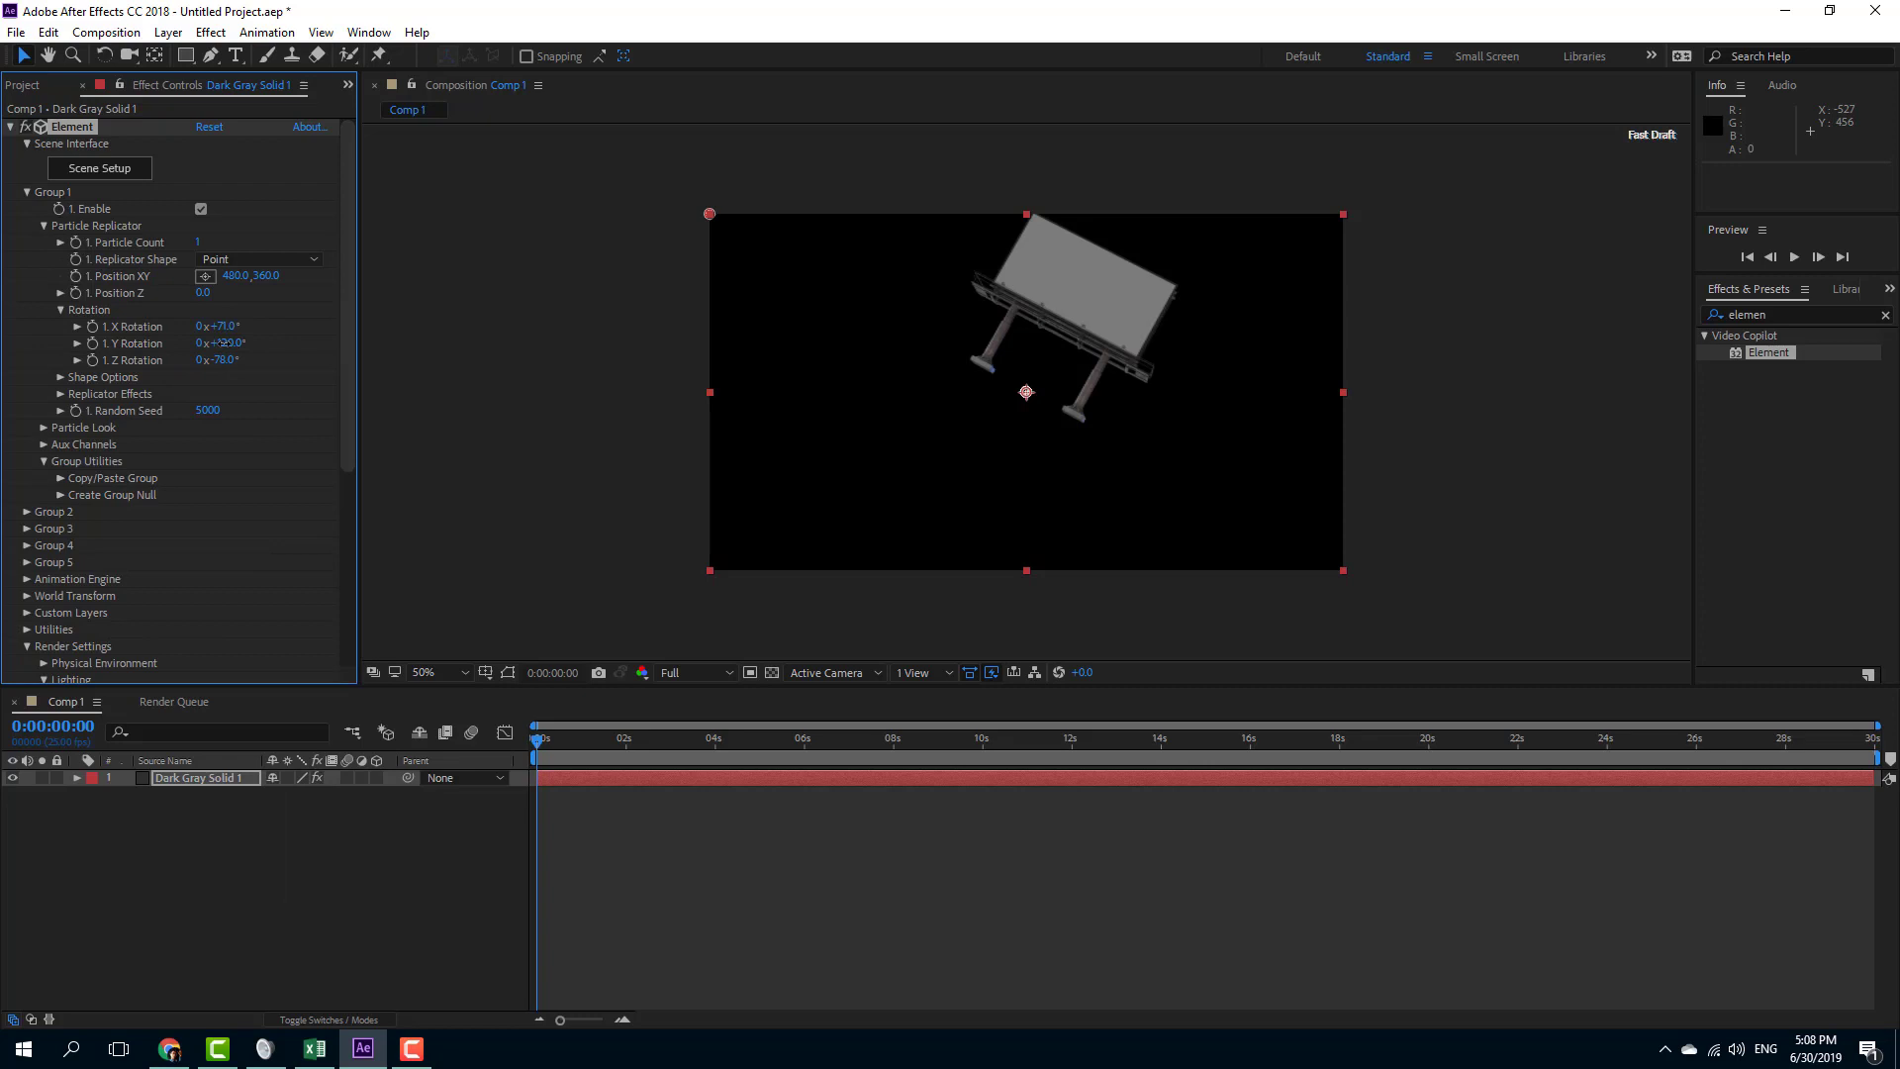
Rotate the billboard to Y 69°, then cycle Add Lighting through Spot Blue and Sun to Sun Set
drag(227, 343, 307, 348)
scroll(199, 513, down, 5)
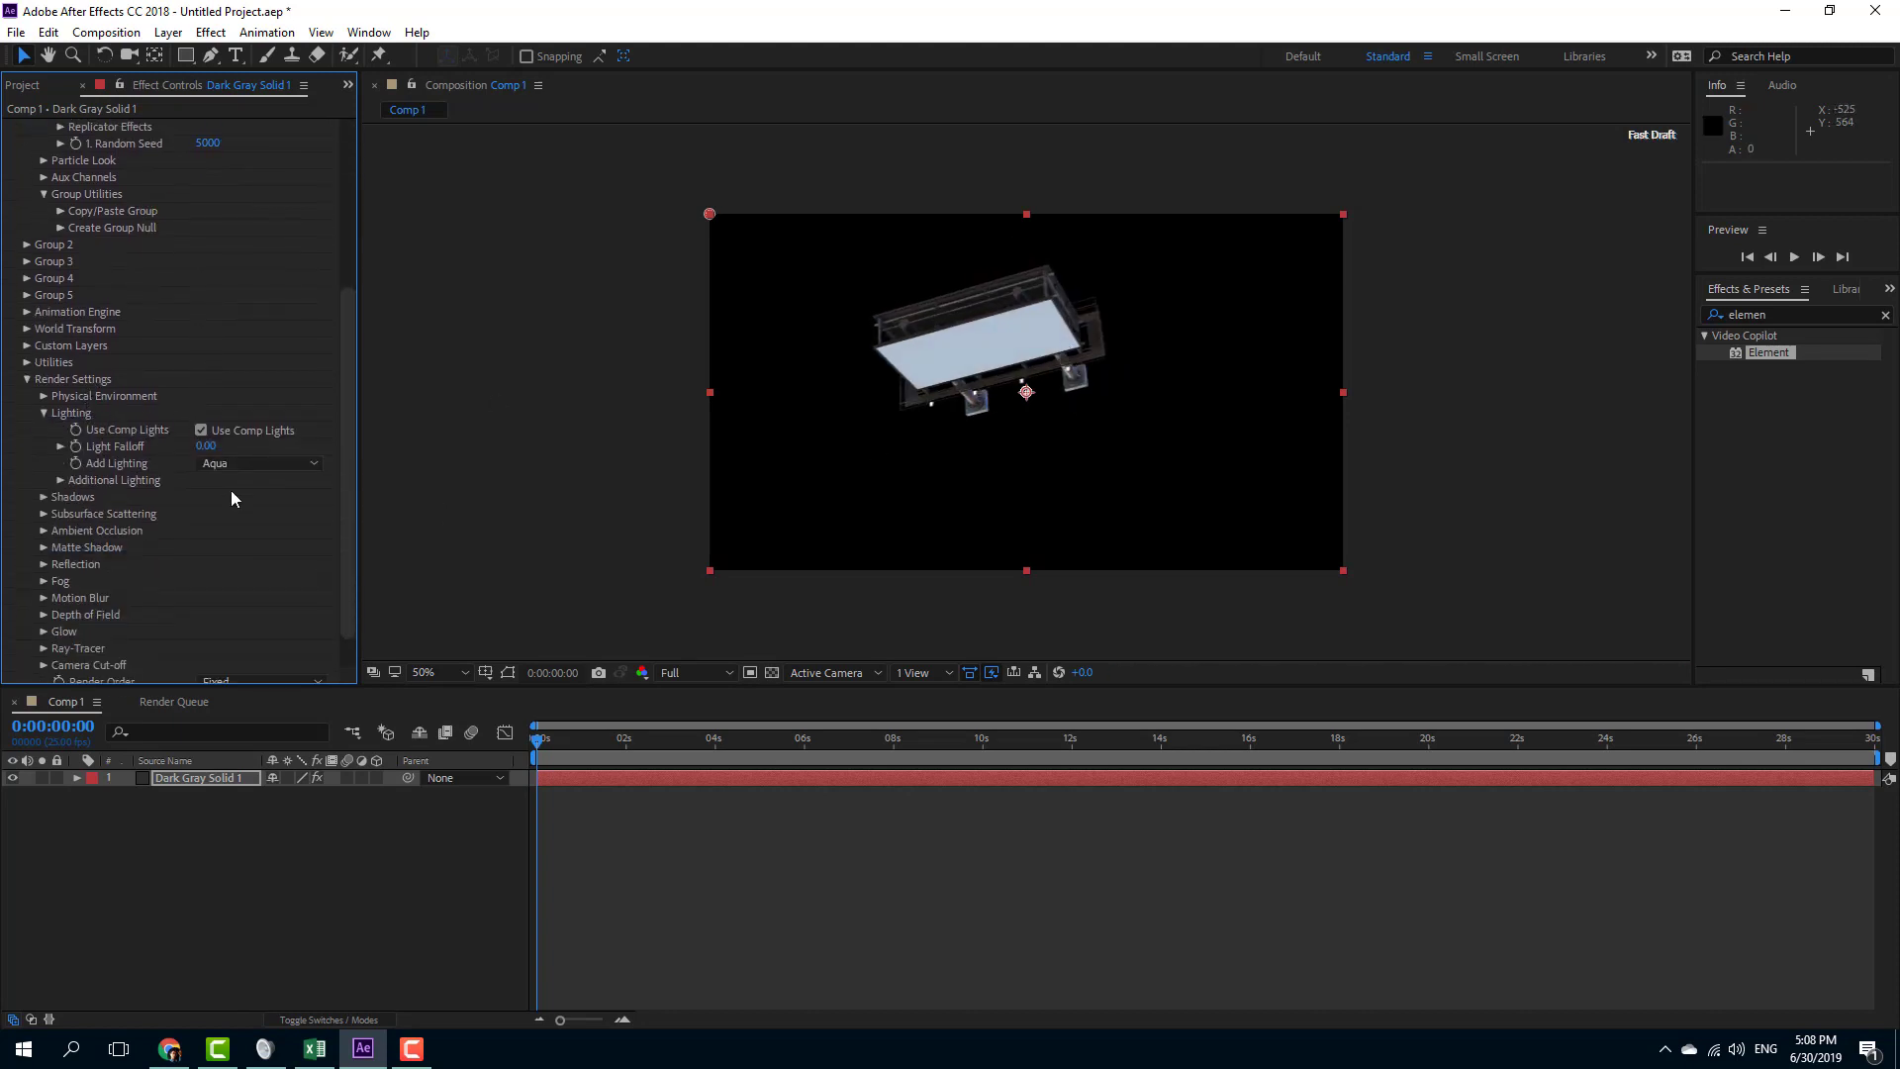
click(222, 467)
click(276, 579)
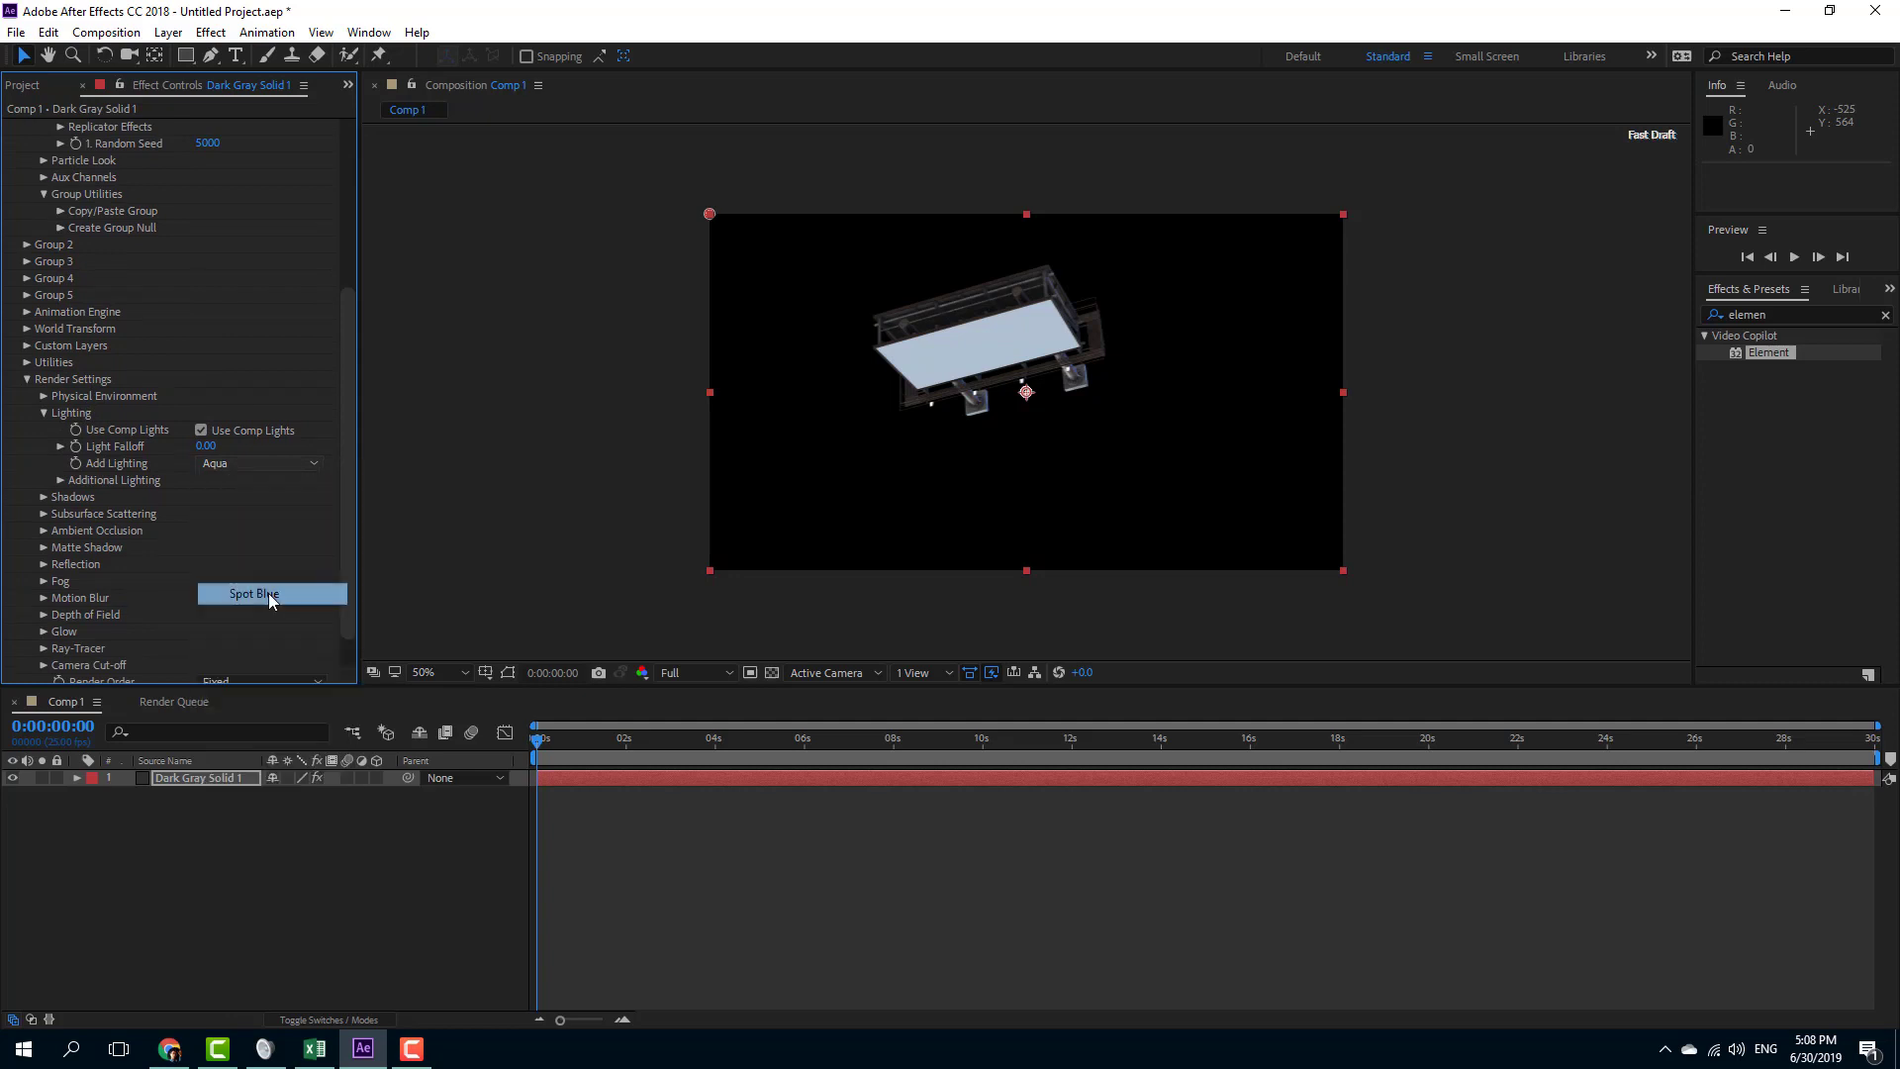
click(267, 463)
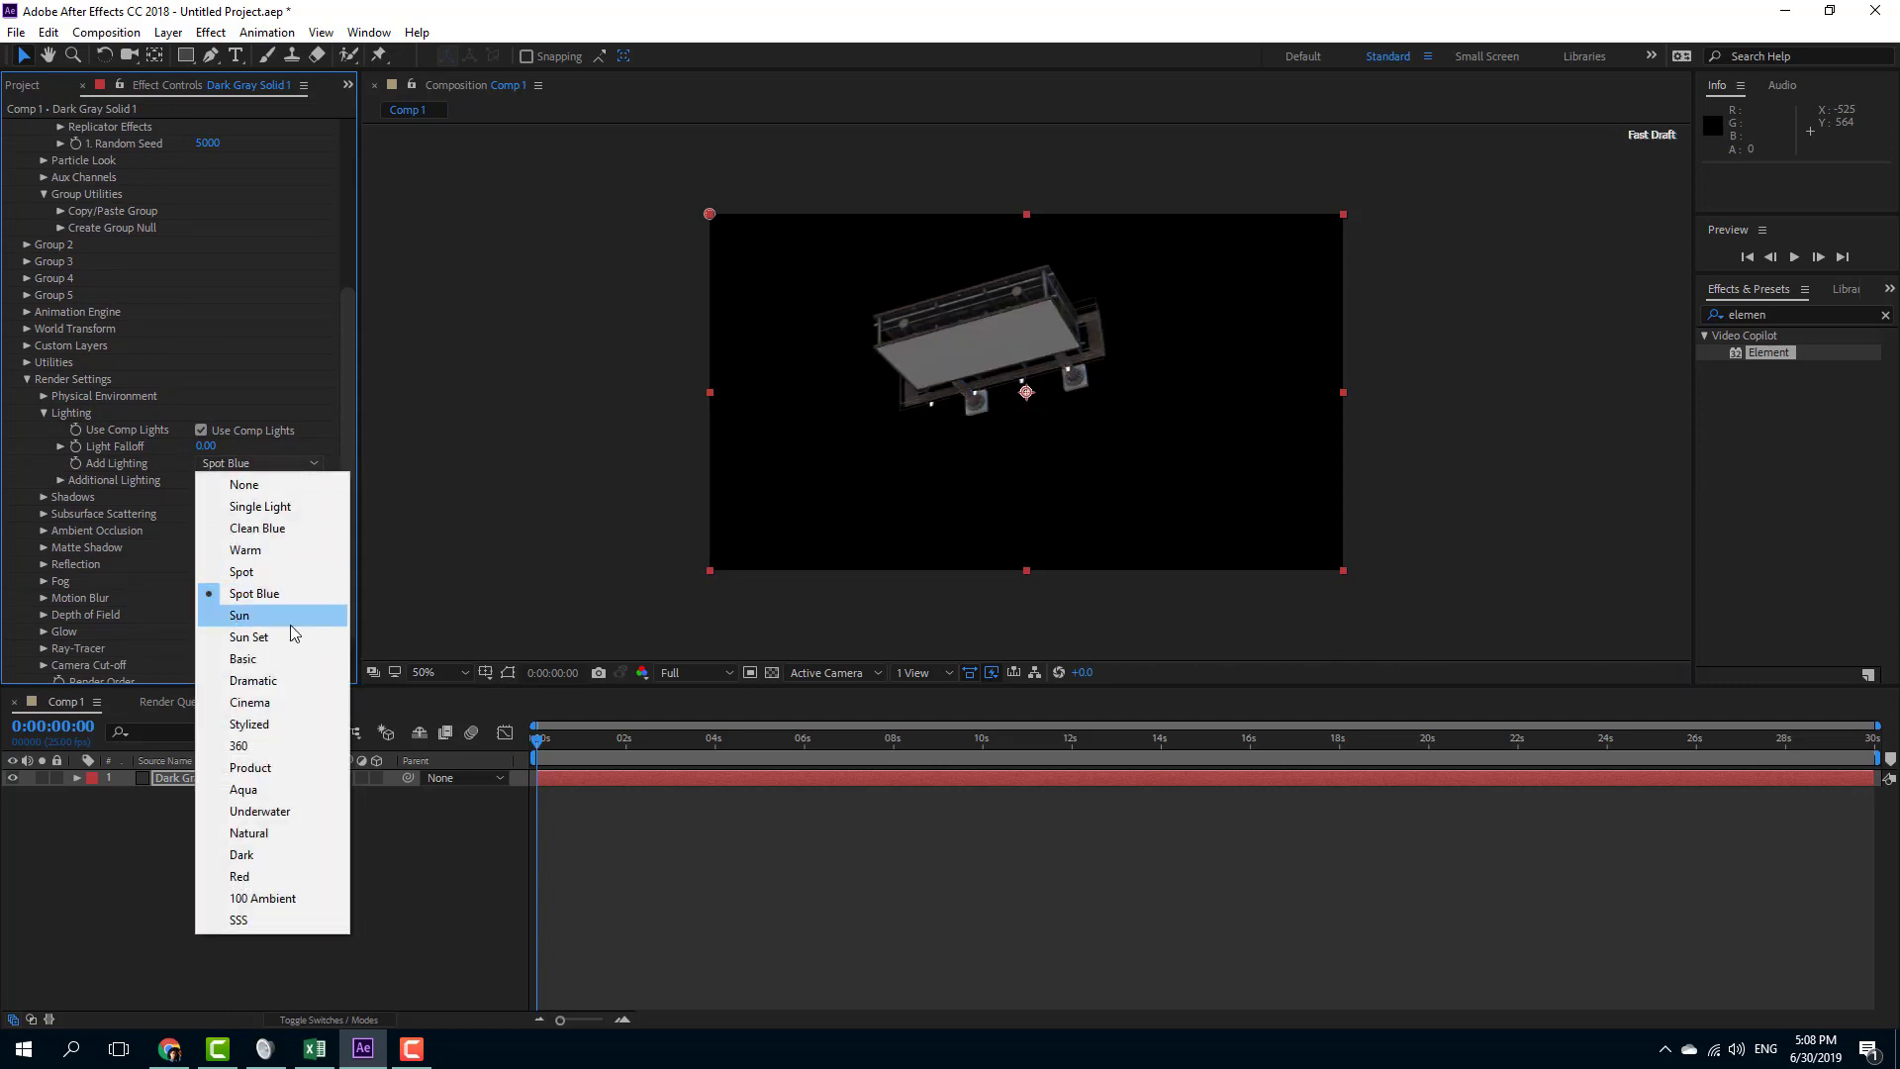
click(293, 618)
click(282, 464)
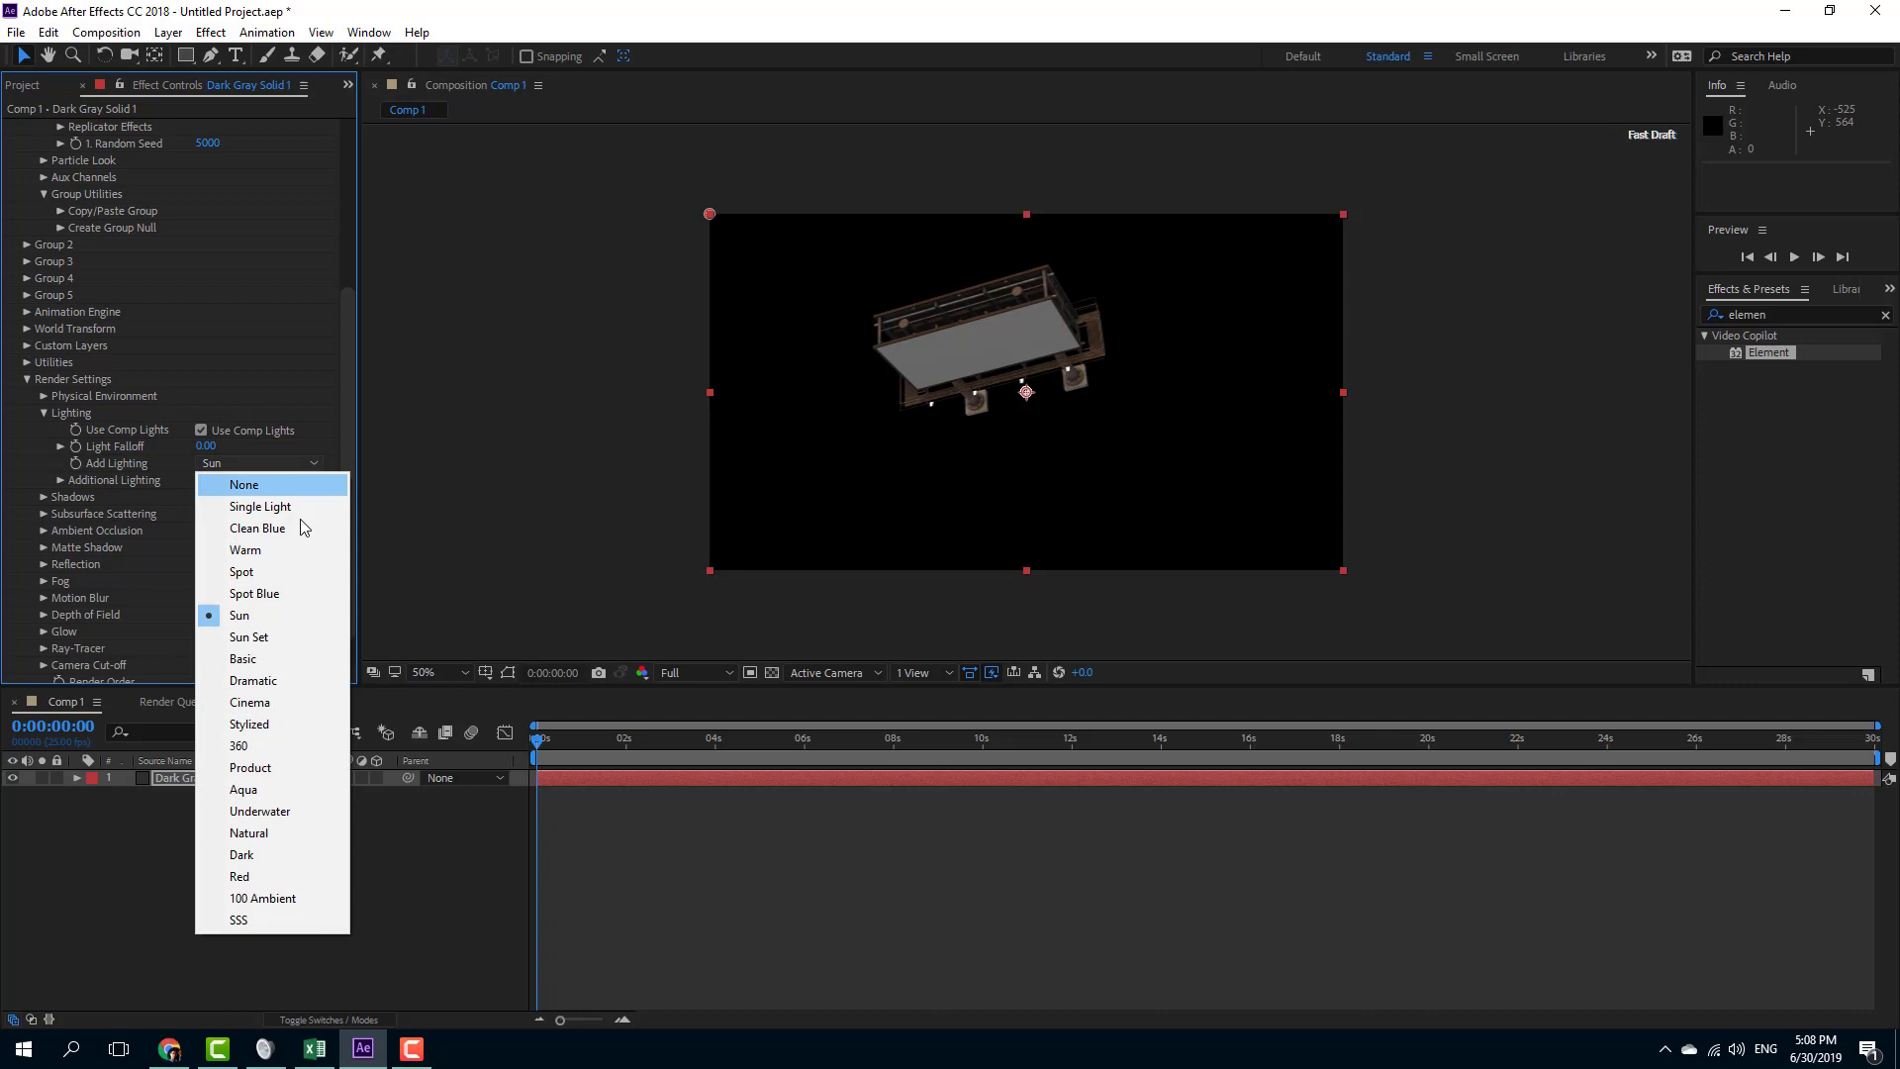
click(289, 628)
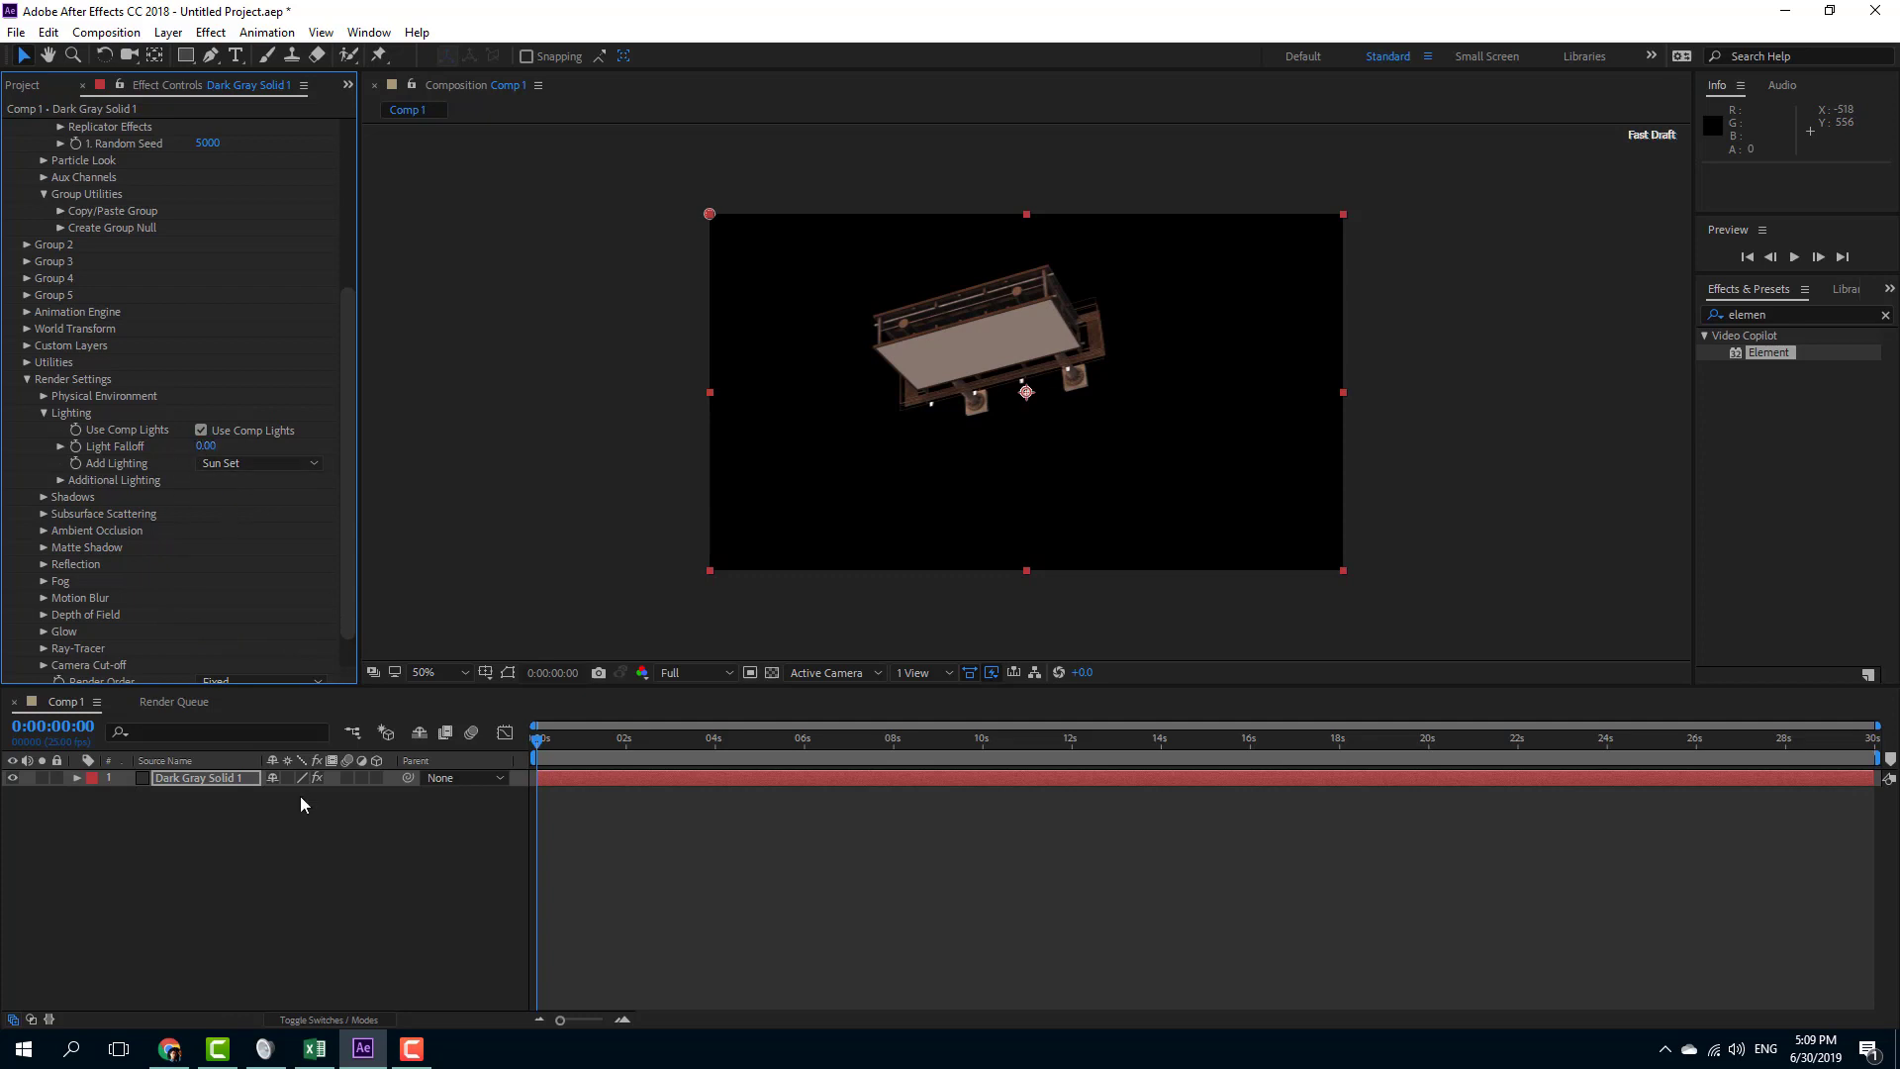
Add a Spot-type light, Spot Light 1, and move it right of the billboard to 608.9, 306.7, −428.3
right_click(238, 832)
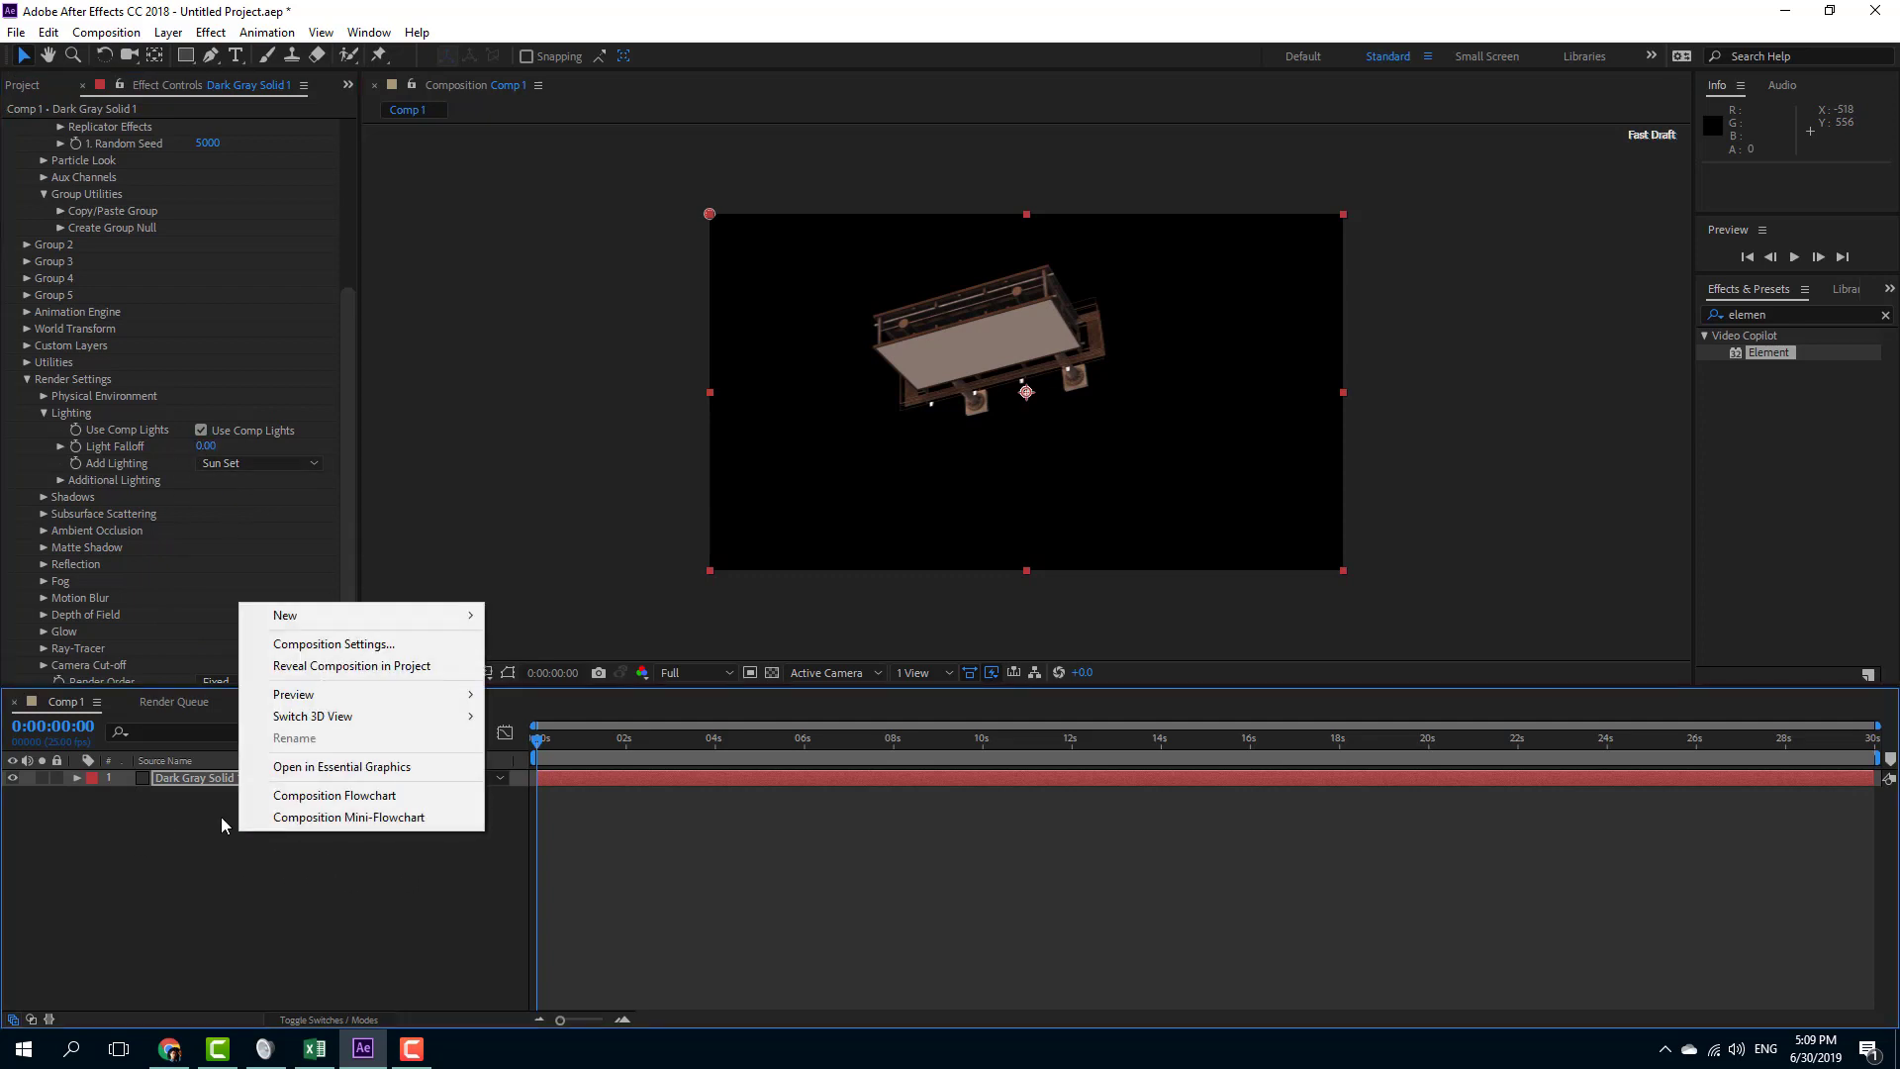
right_click(199, 846)
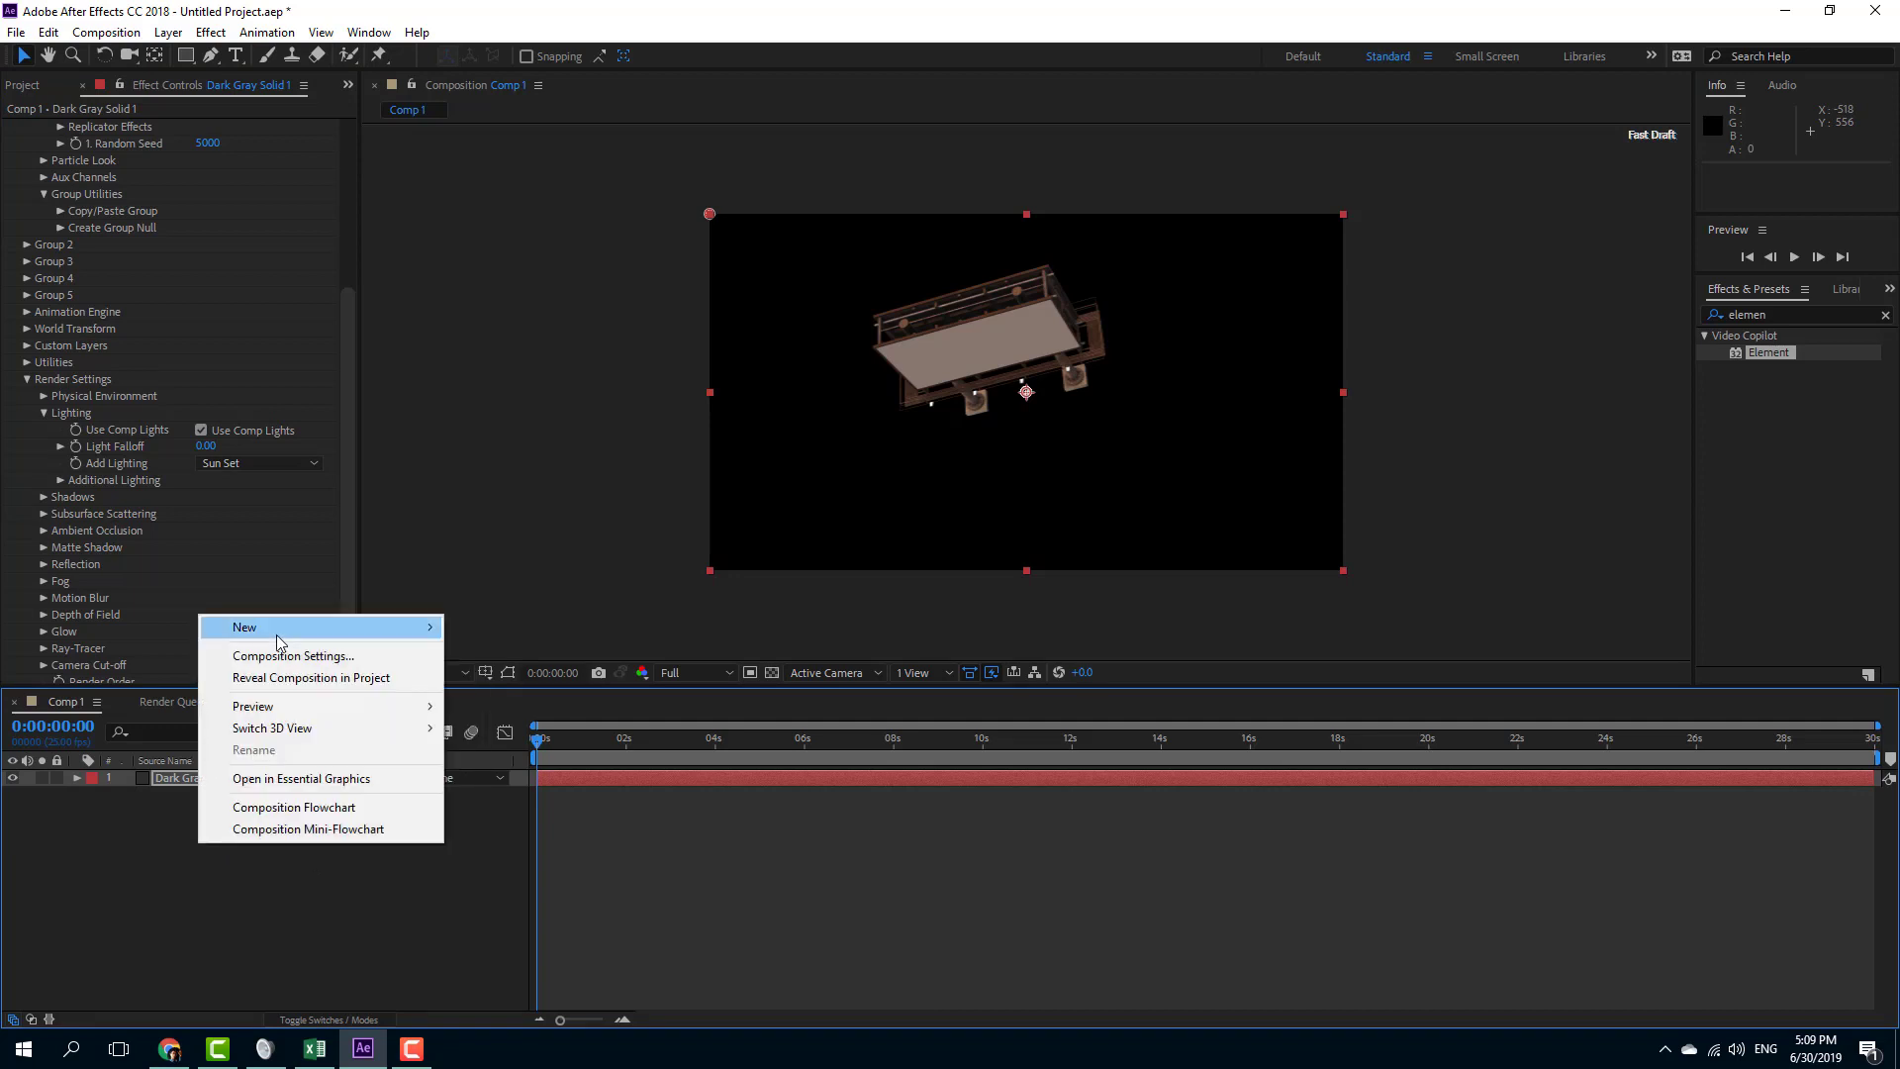
mouse_move(279, 631)
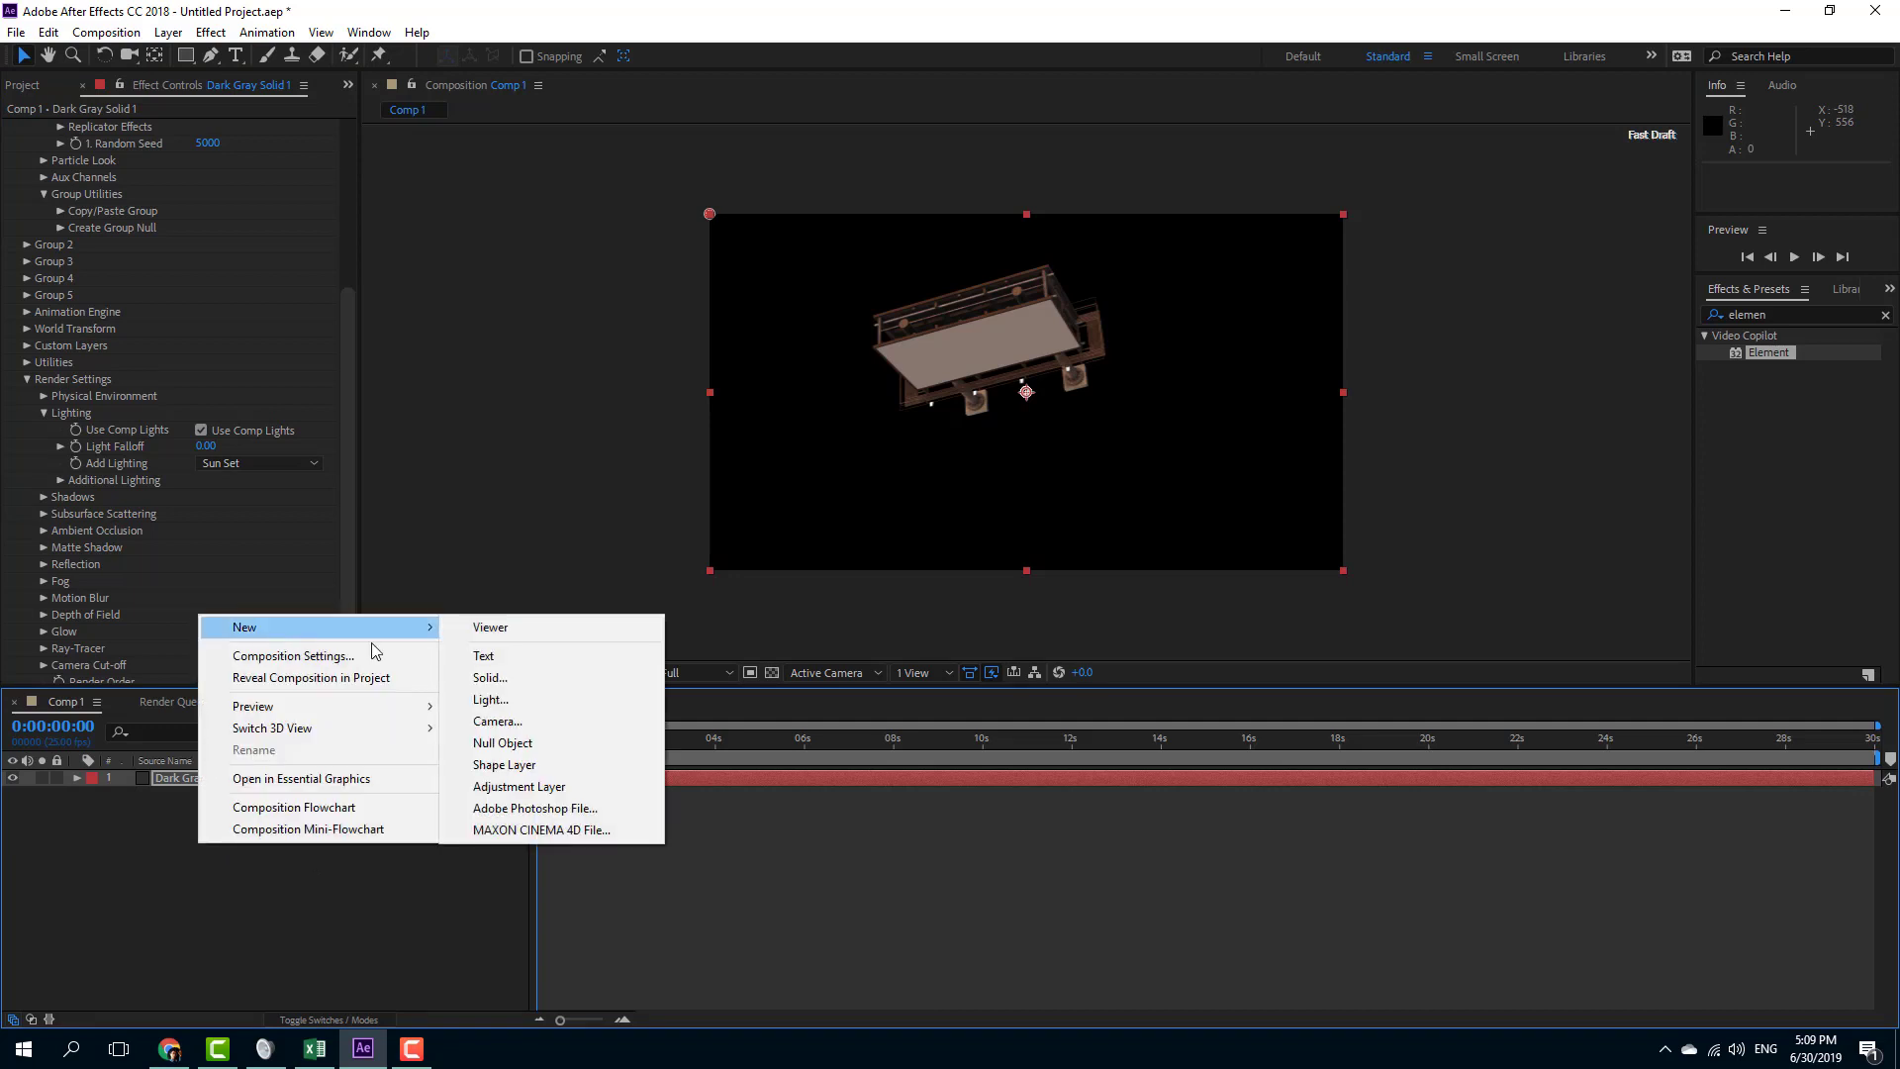
click(490, 698)
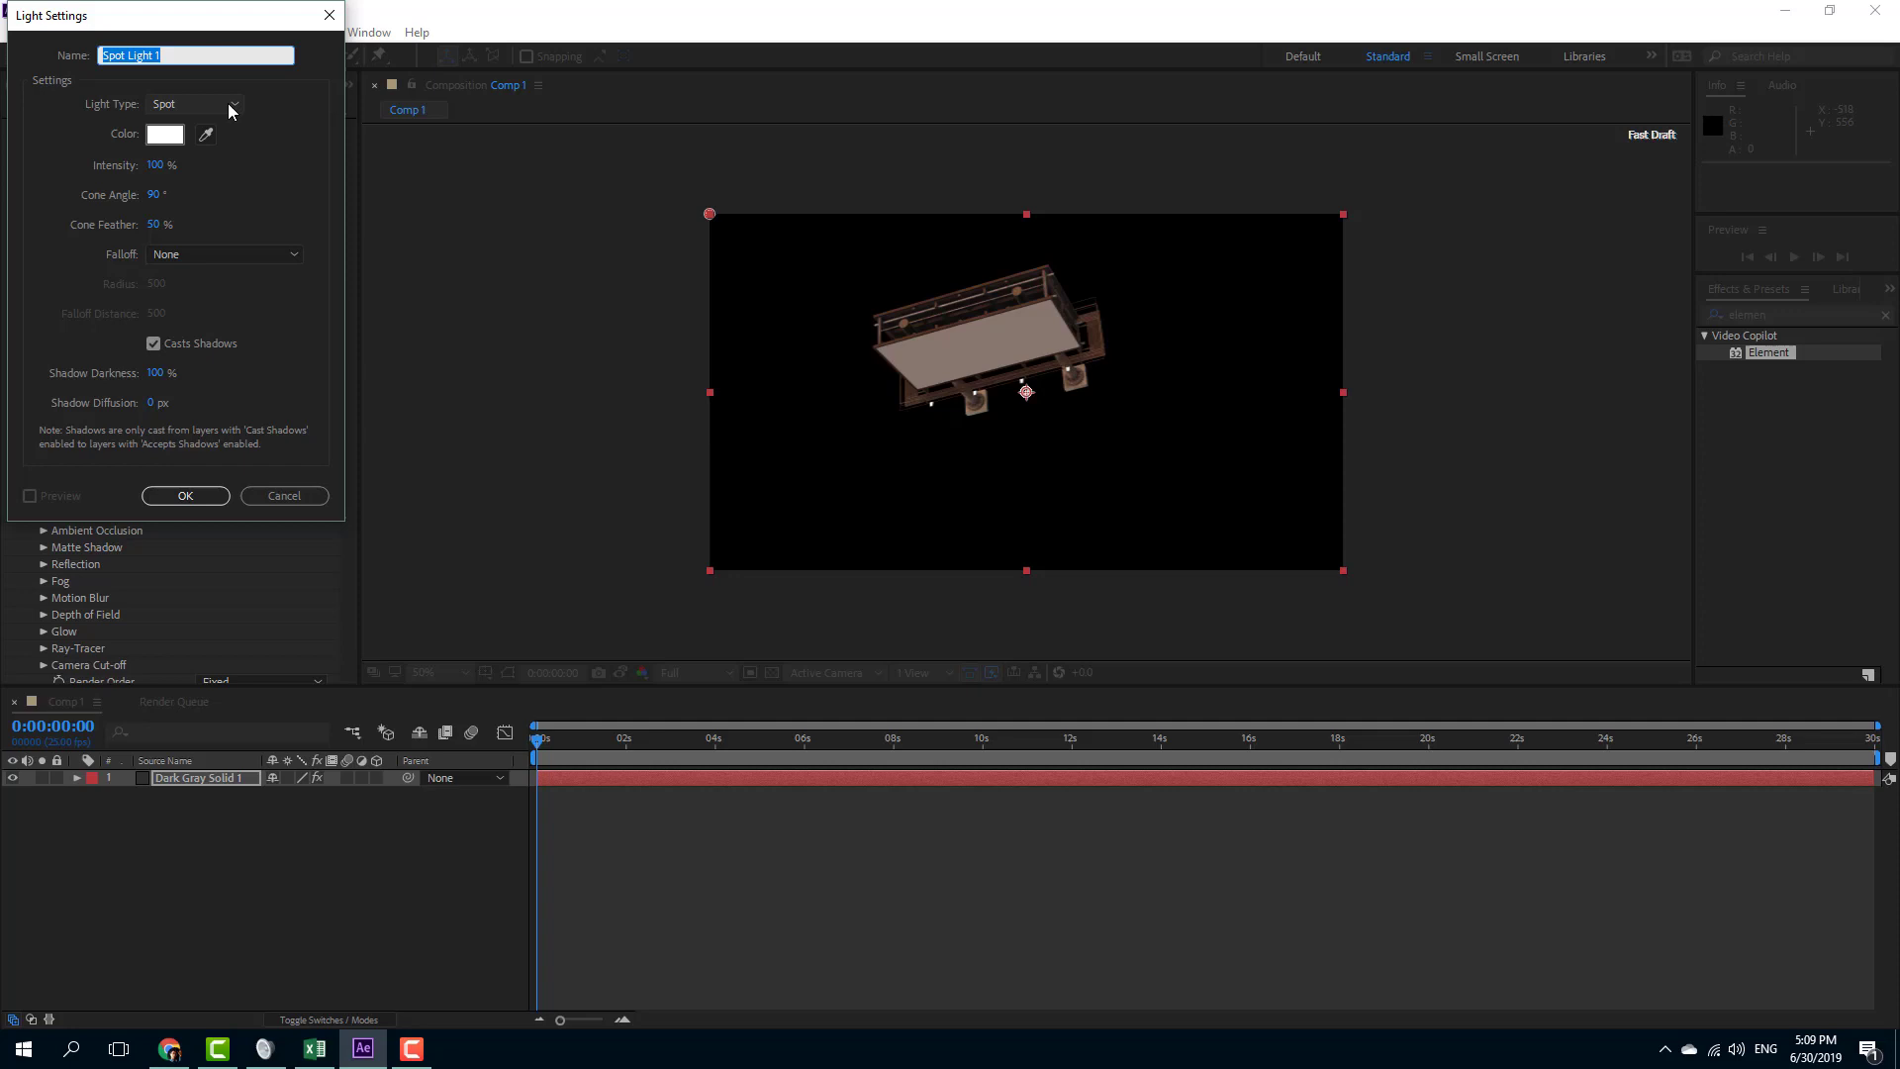
click(230, 104)
click(235, 163)
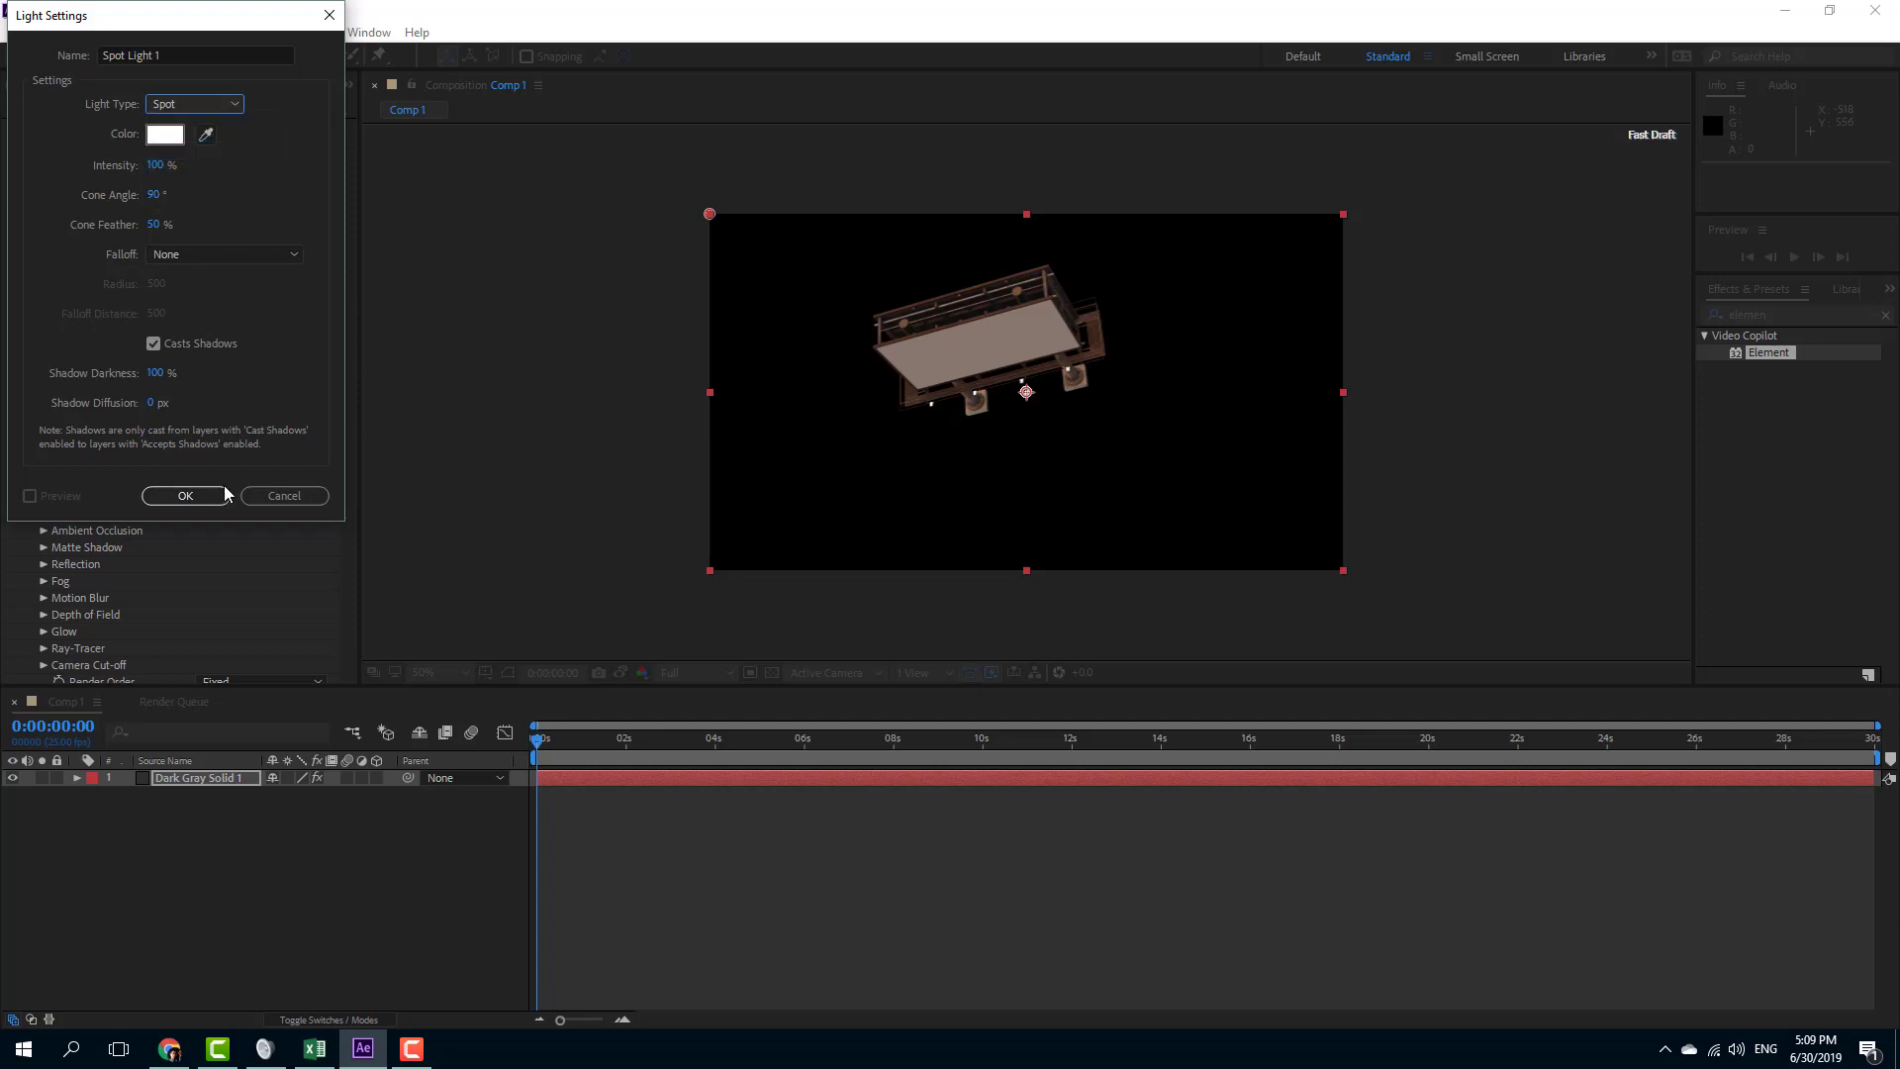
click(212, 495)
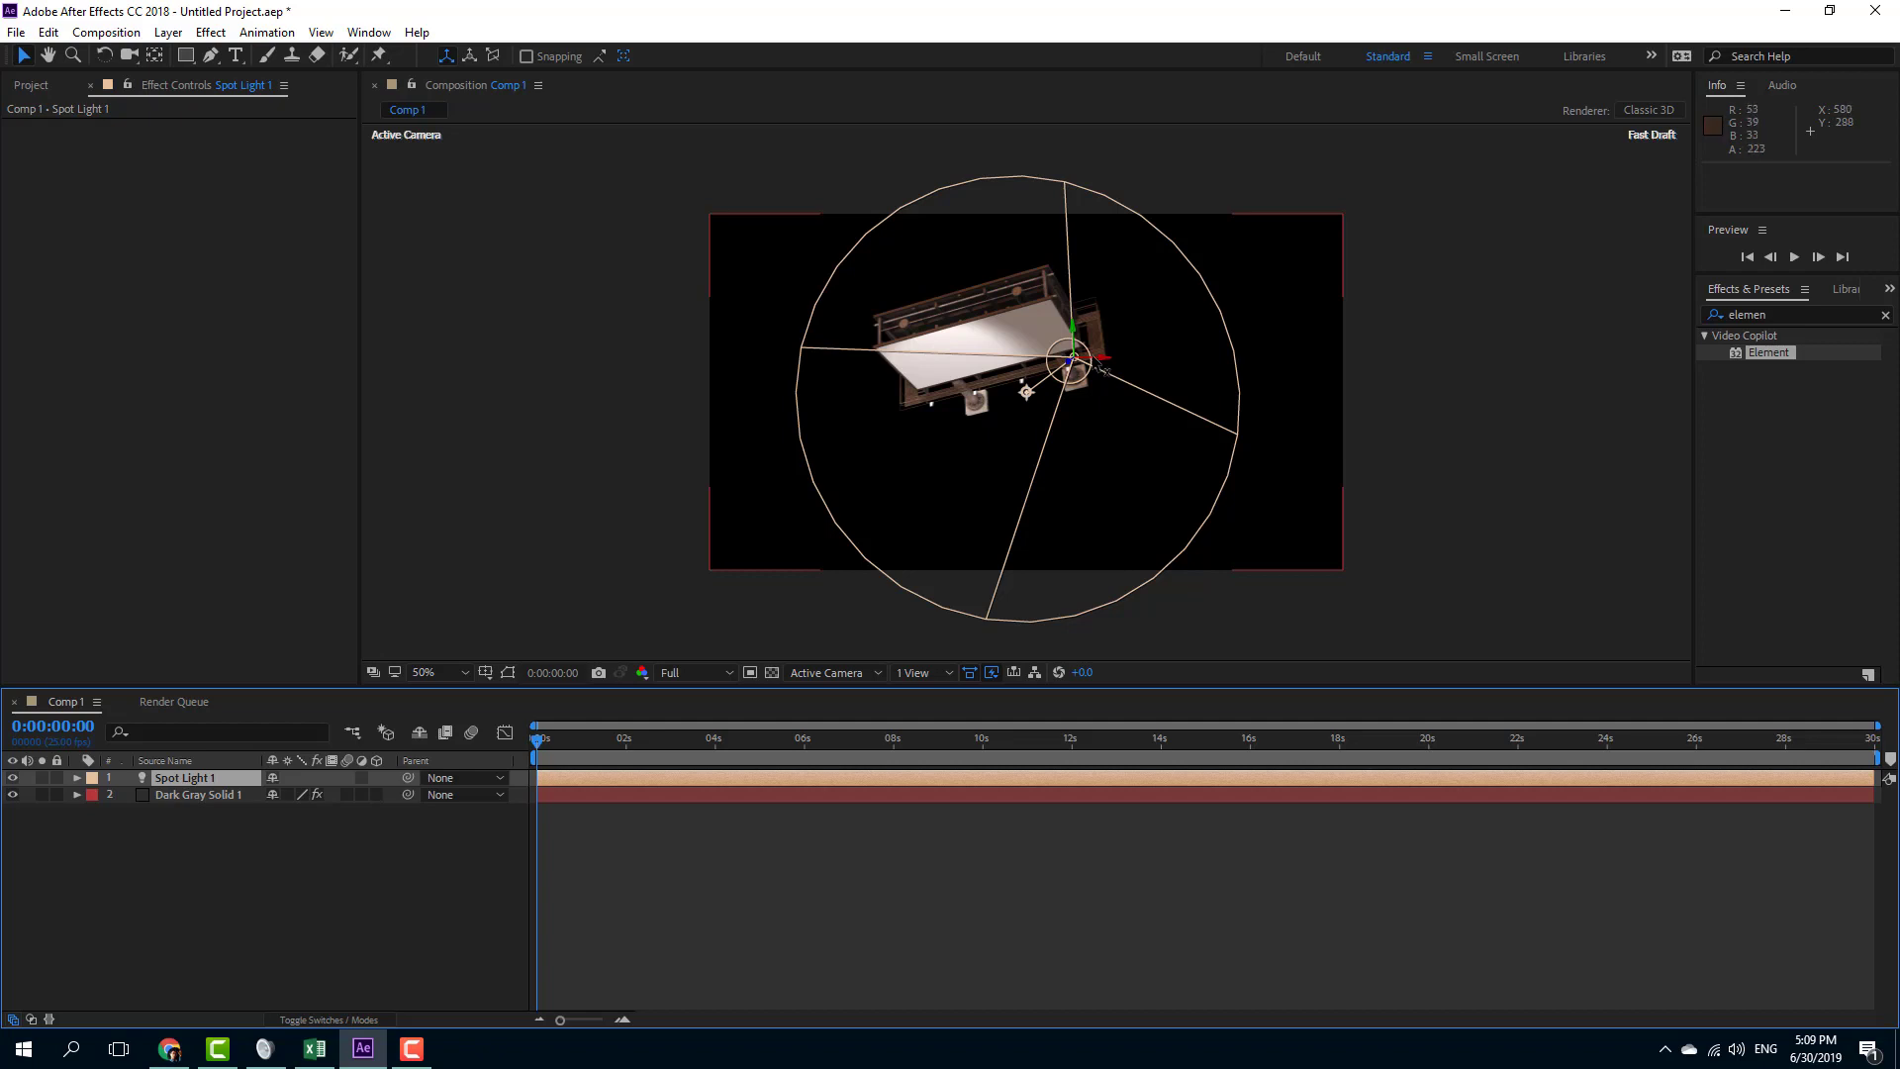
drag(1101, 369, 1148, 379)
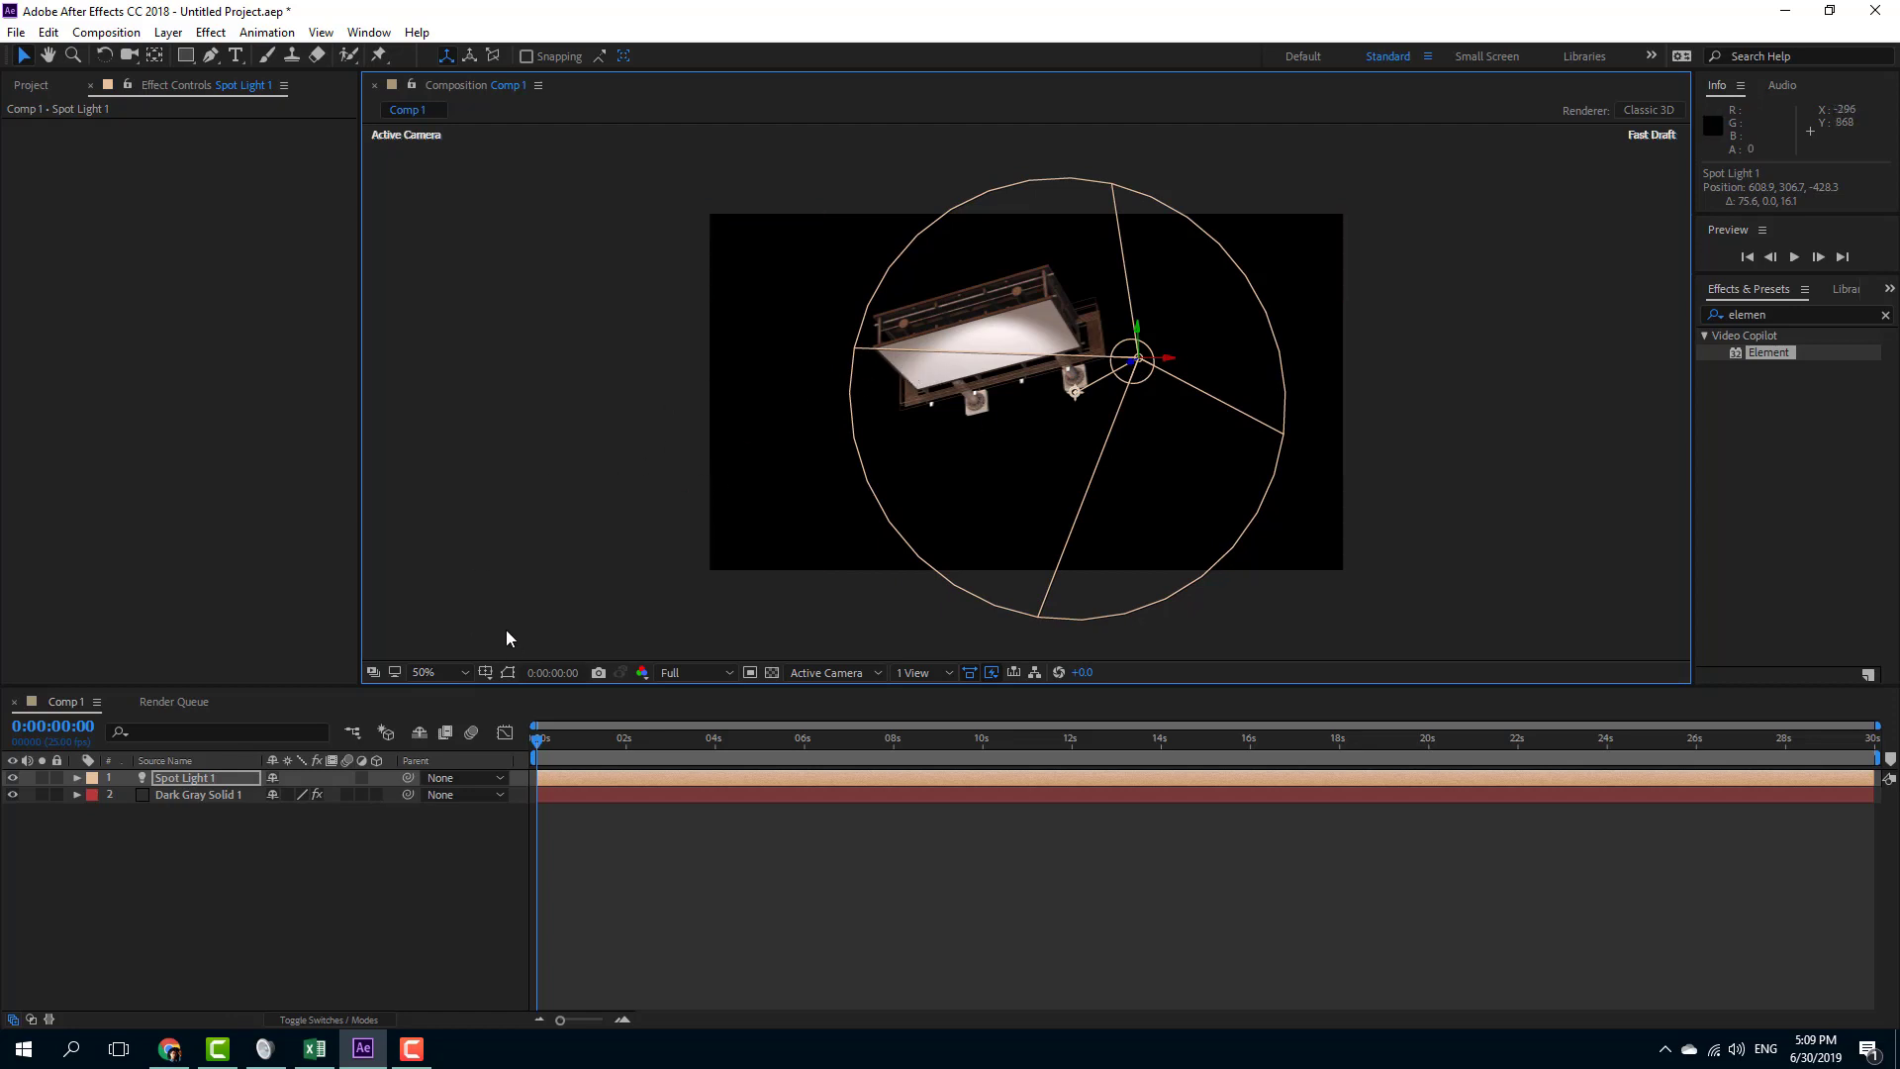
click(157, 898)
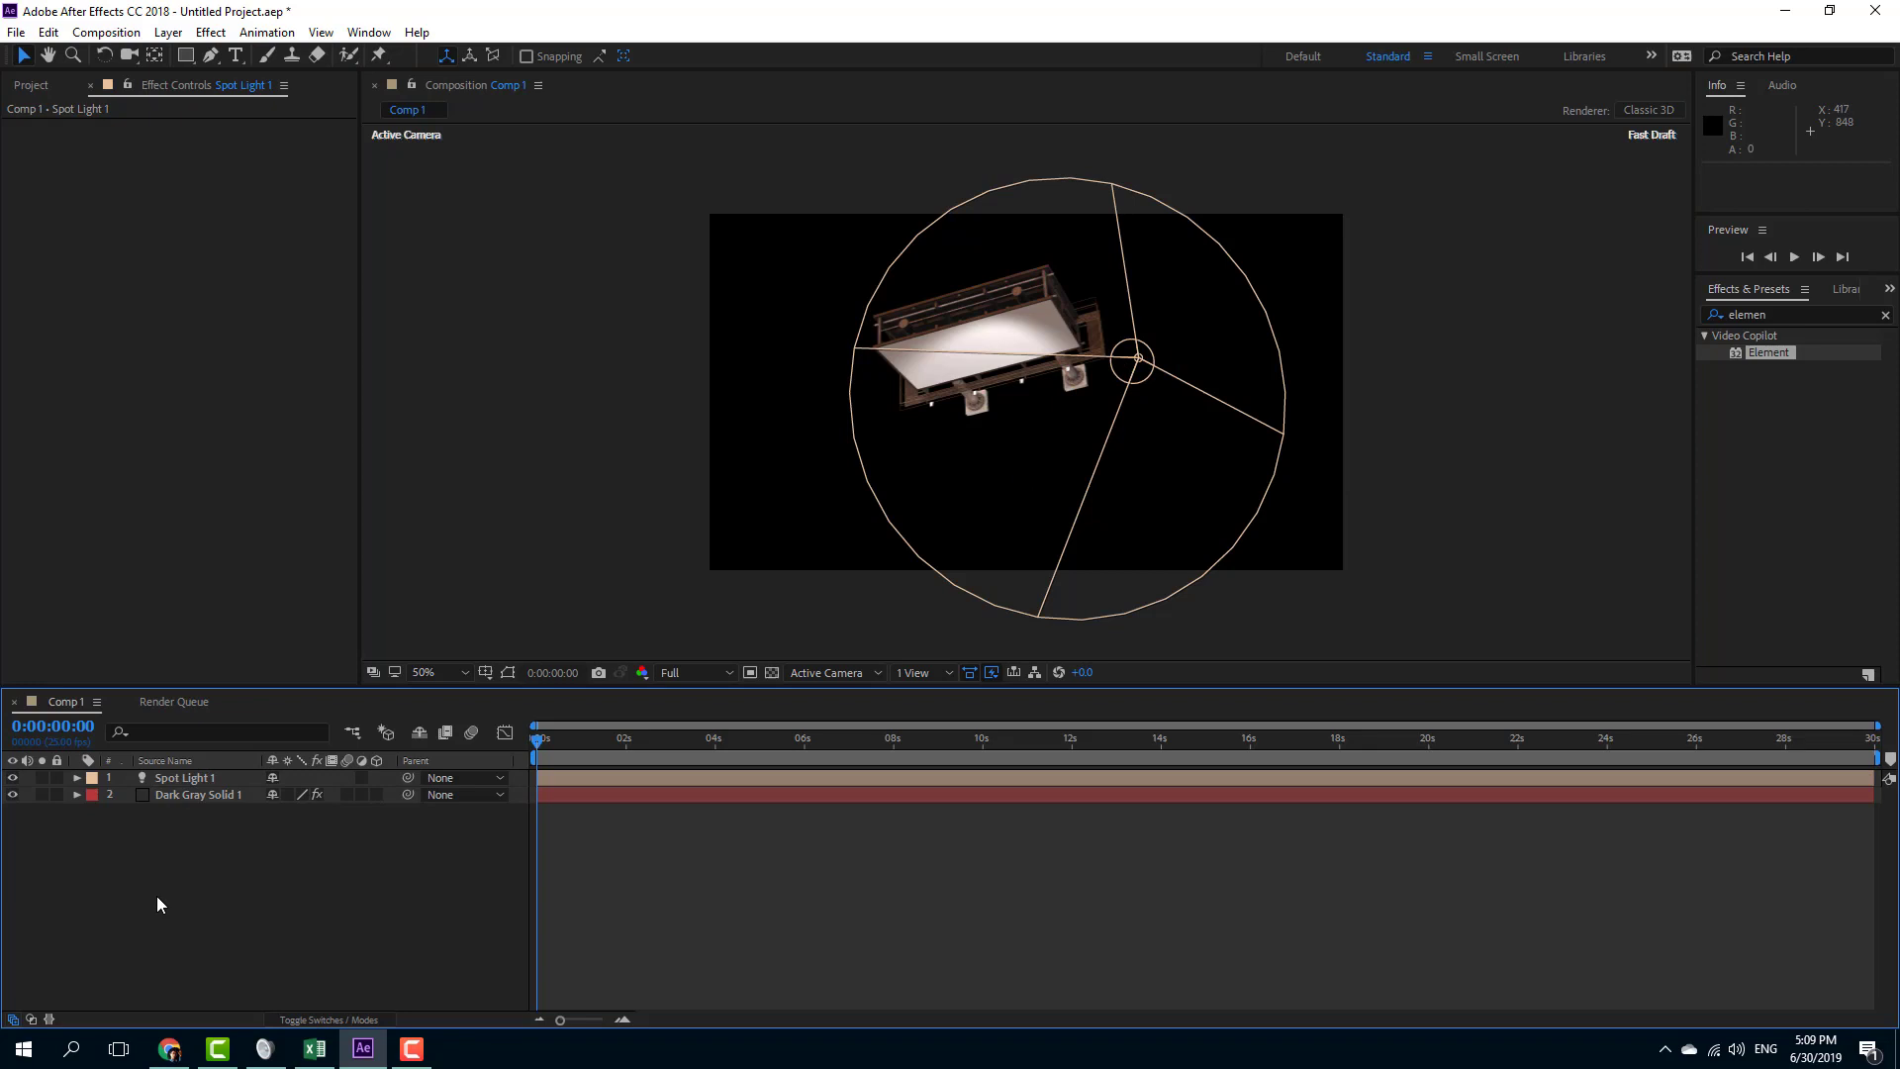